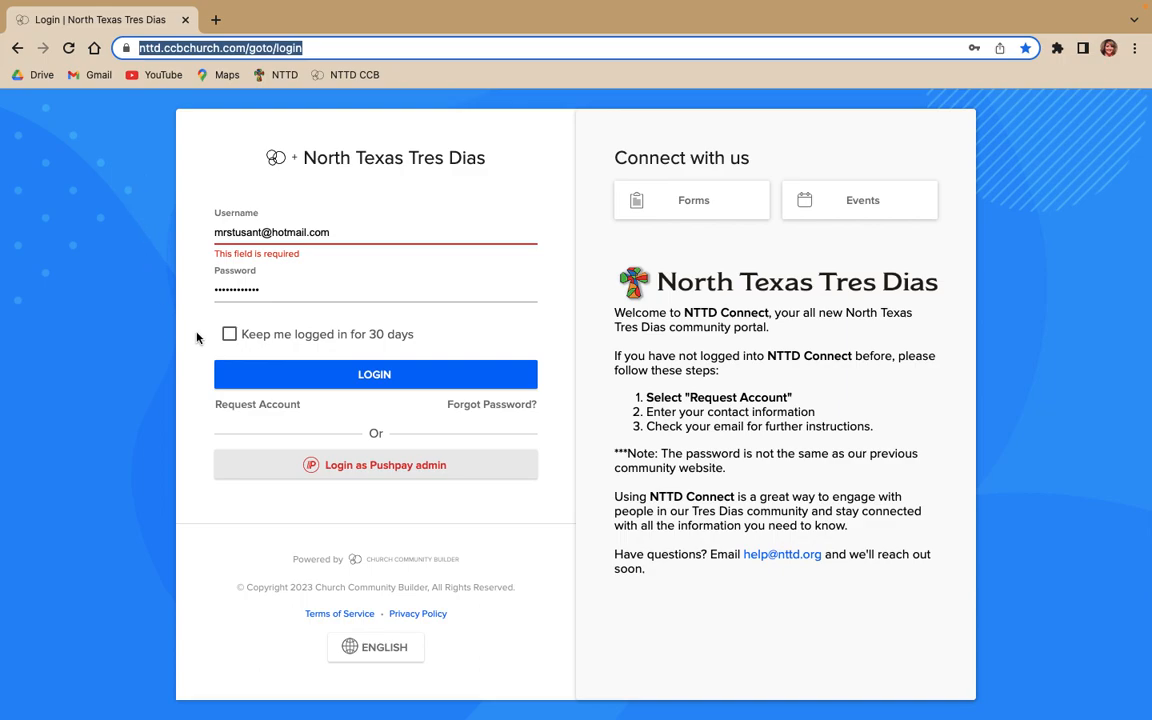
Log in to the North Texas Tres Dias portal with the prefilled credentials, and collapse and re-expand the navigation menu
{"action": "left_click", "coordinate": [301, 376]}
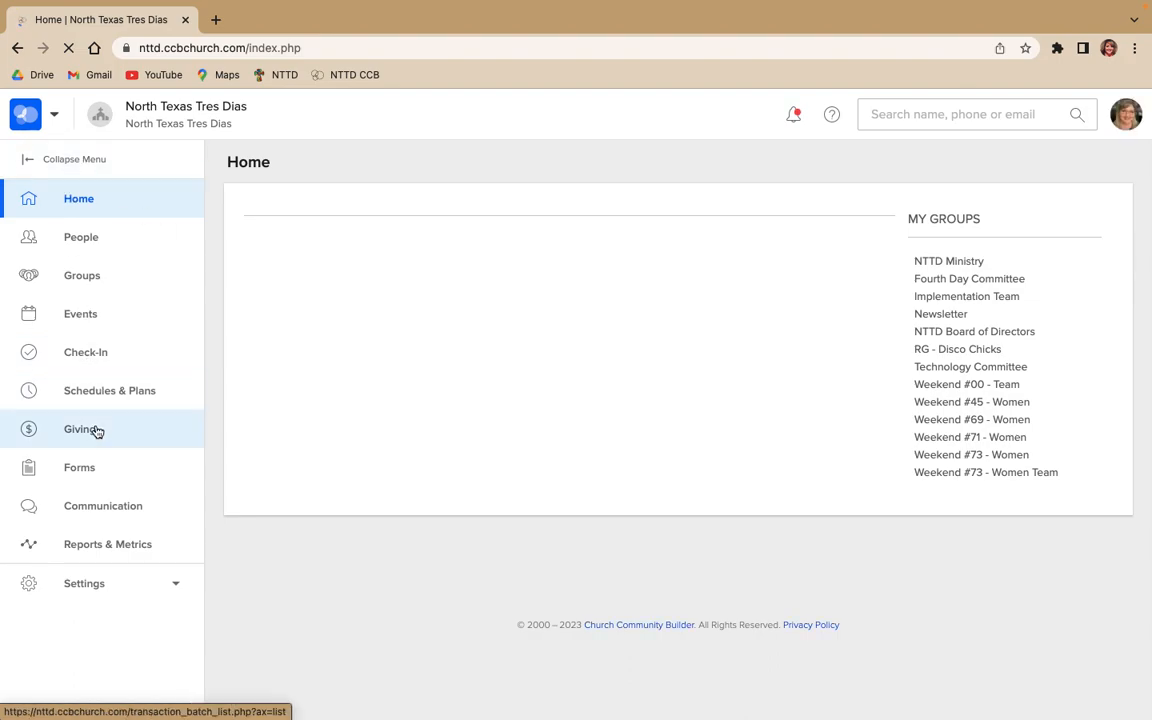
{"action": "left_click", "coordinate": [27, 161]}
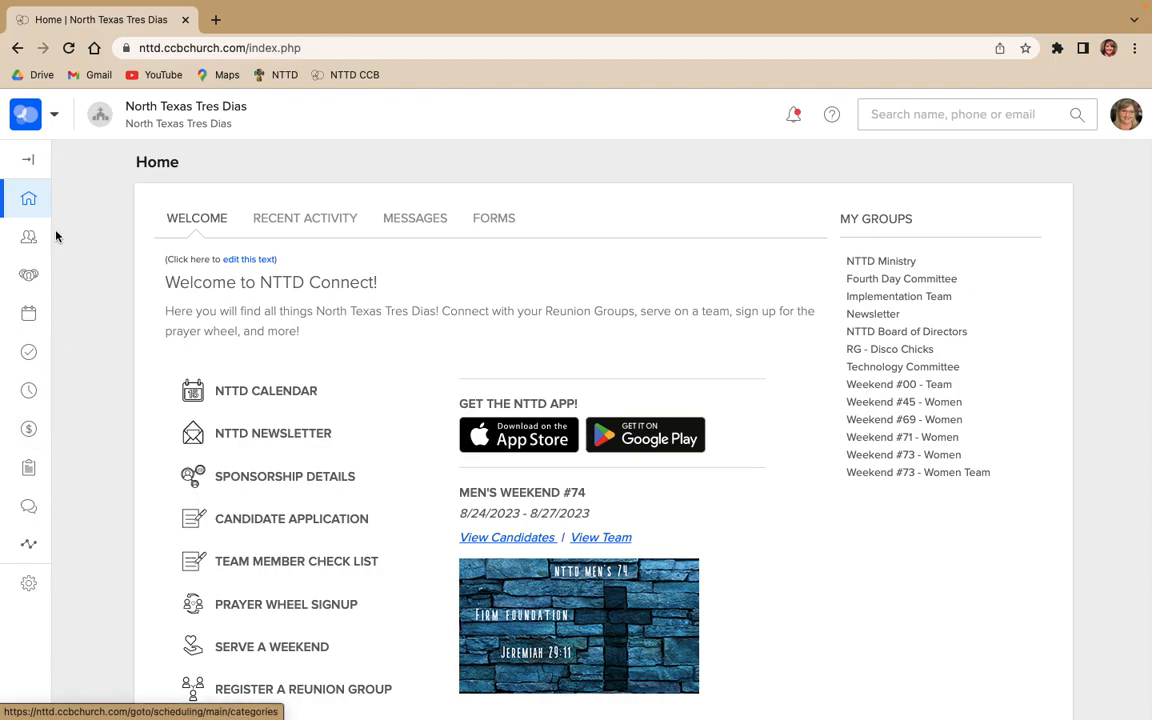
{"action": "left_click", "coordinate": [28, 159]}
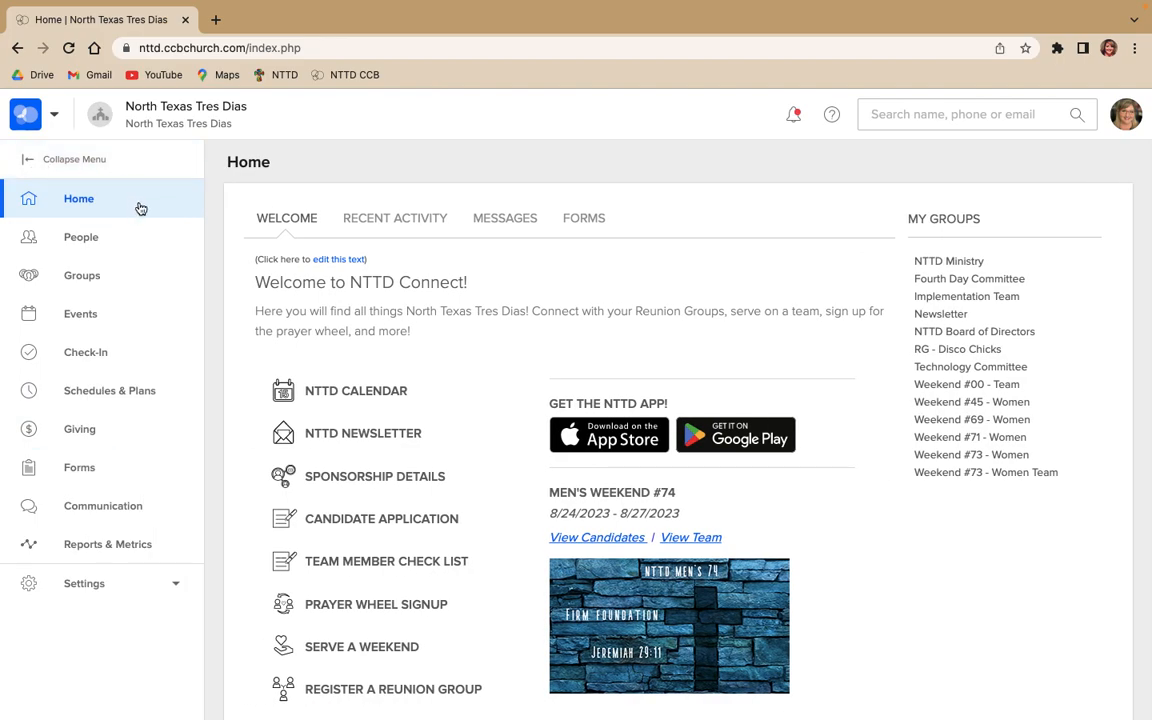
Open the Weekend #00 - Team group from the list of groups
{"action": "left_click", "coordinate": [153, 283]}
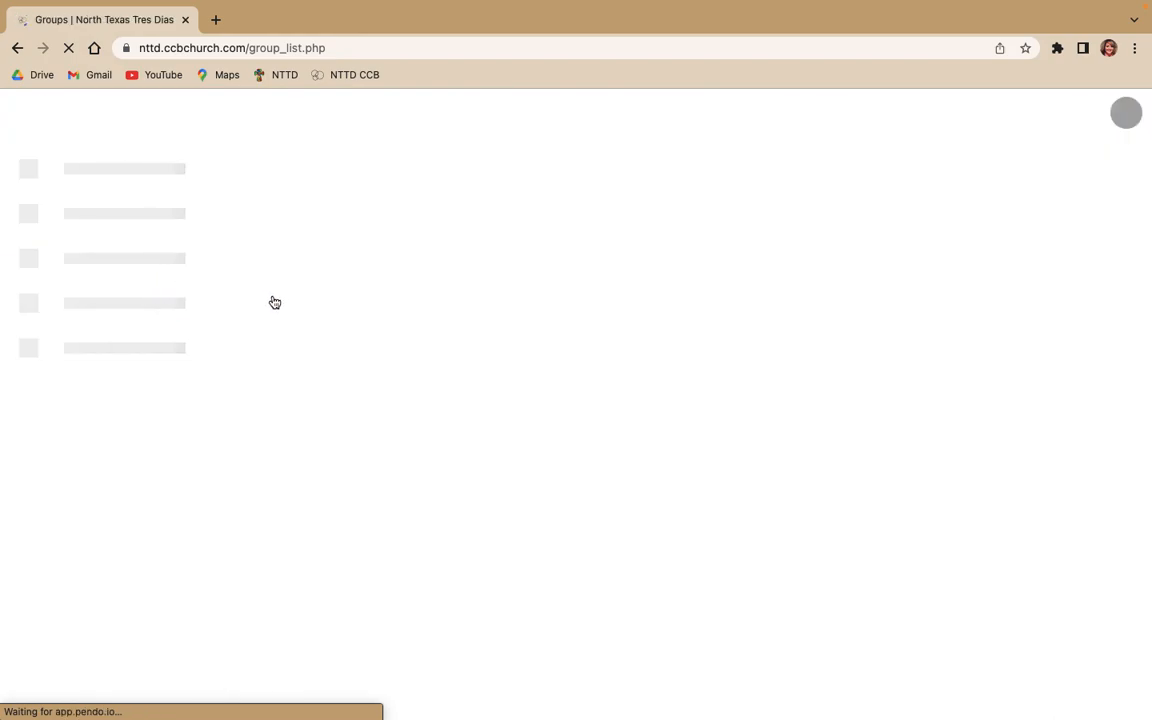
{"action": "scroll", "coordinate": [494, 467], "scroll_direction": "down", "scroll_amount": 8}
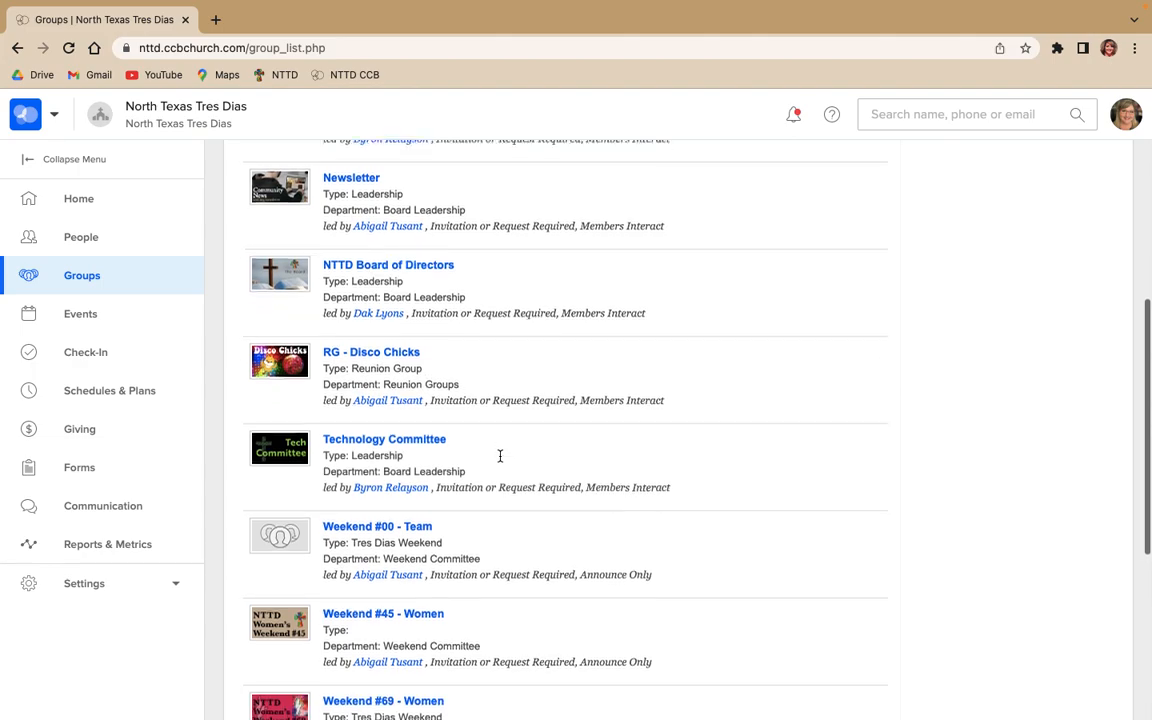
{"action": "scroll", "coordinate": [500, 458], "scroll_direction": "down", "scroll_amount": 5}
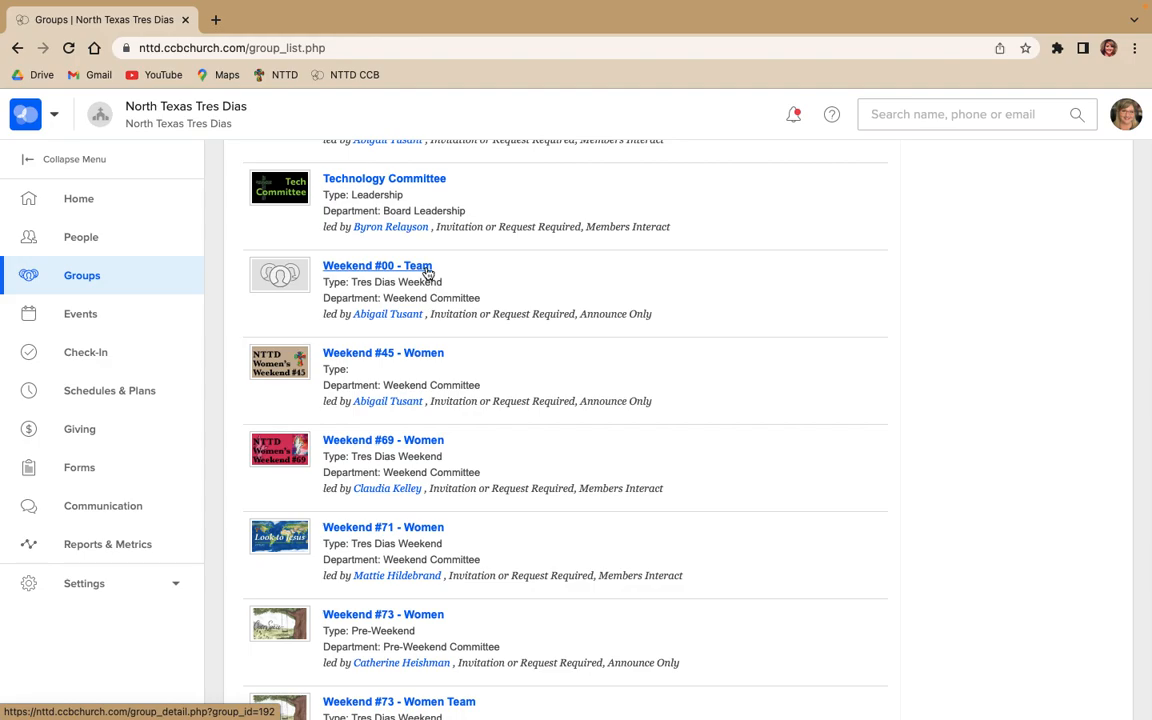
{"action": "left_click", "coordinate": [428, 272]}
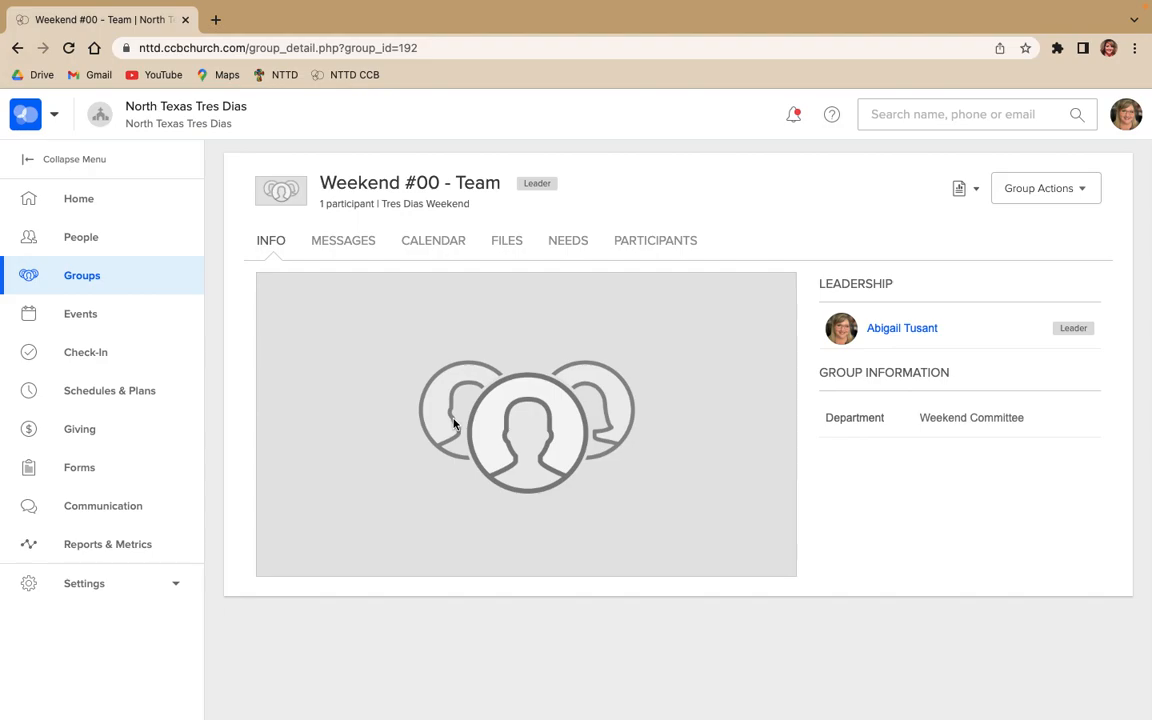
{"action": "left_click_drag", "start_coordinate": [459, 184], "coordinate": [500, 183]}
{"action": "left_click", "coordinate": [582, 212]}
Add a participant directly to the Weekend #00 - Team group, finding the person by last name
{"action": "left_click", "coordinate": [1036, 193]}
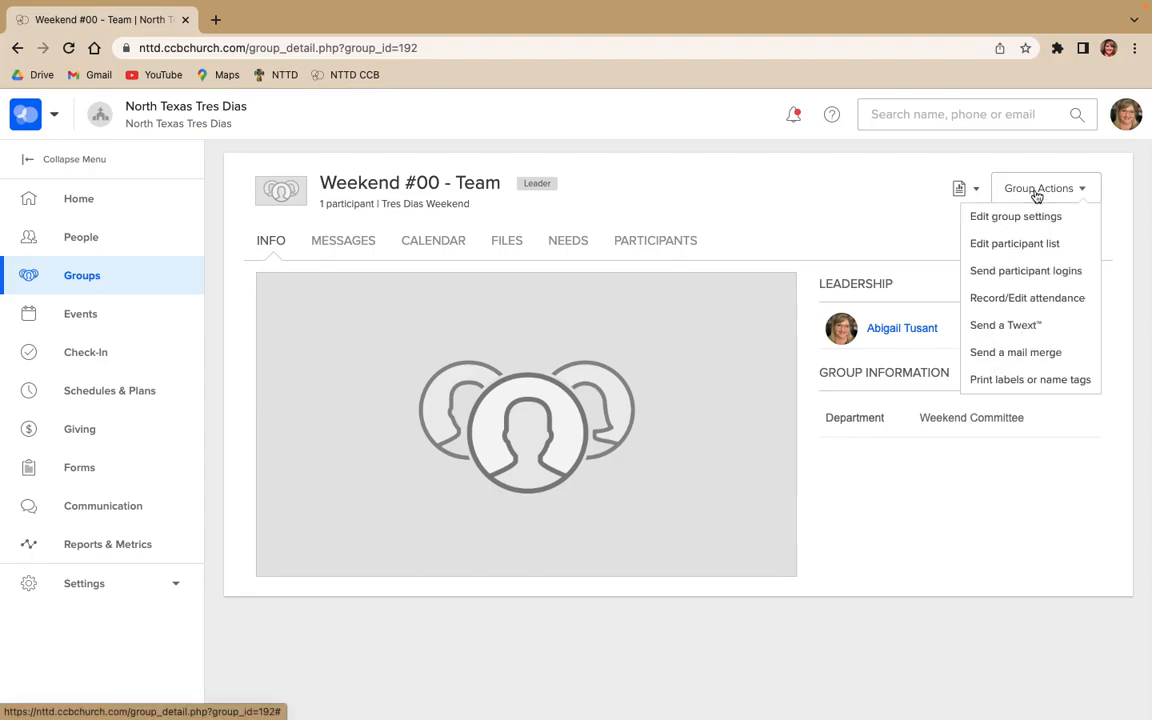
{"action": "left_click", "coordinate": [1044, 247]}
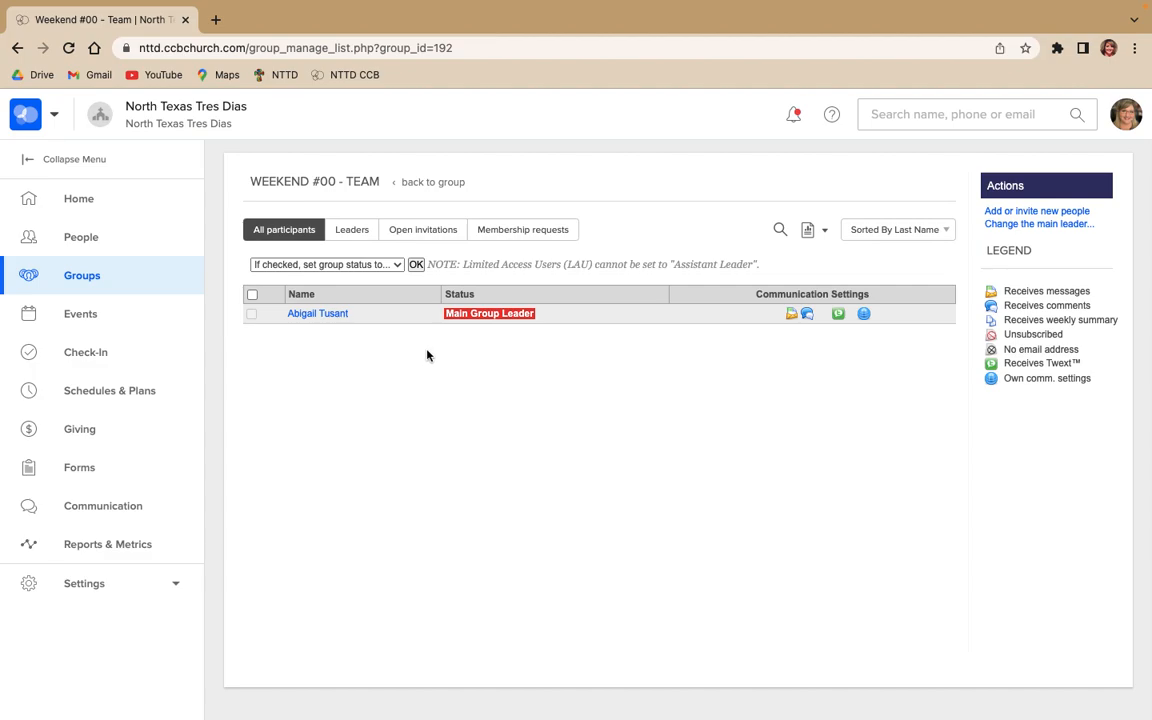
{"action": "left_click", "coordinate": [1004, 213]}
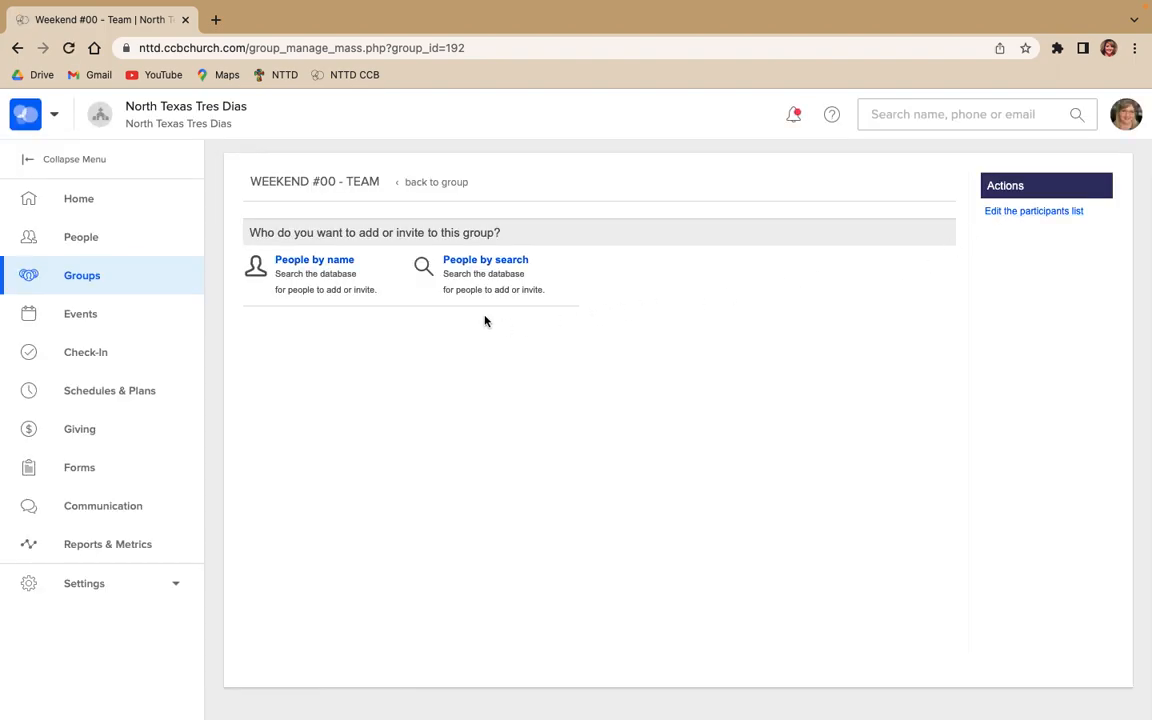
{"action": "left_click", "coordinate": [319, 265]}
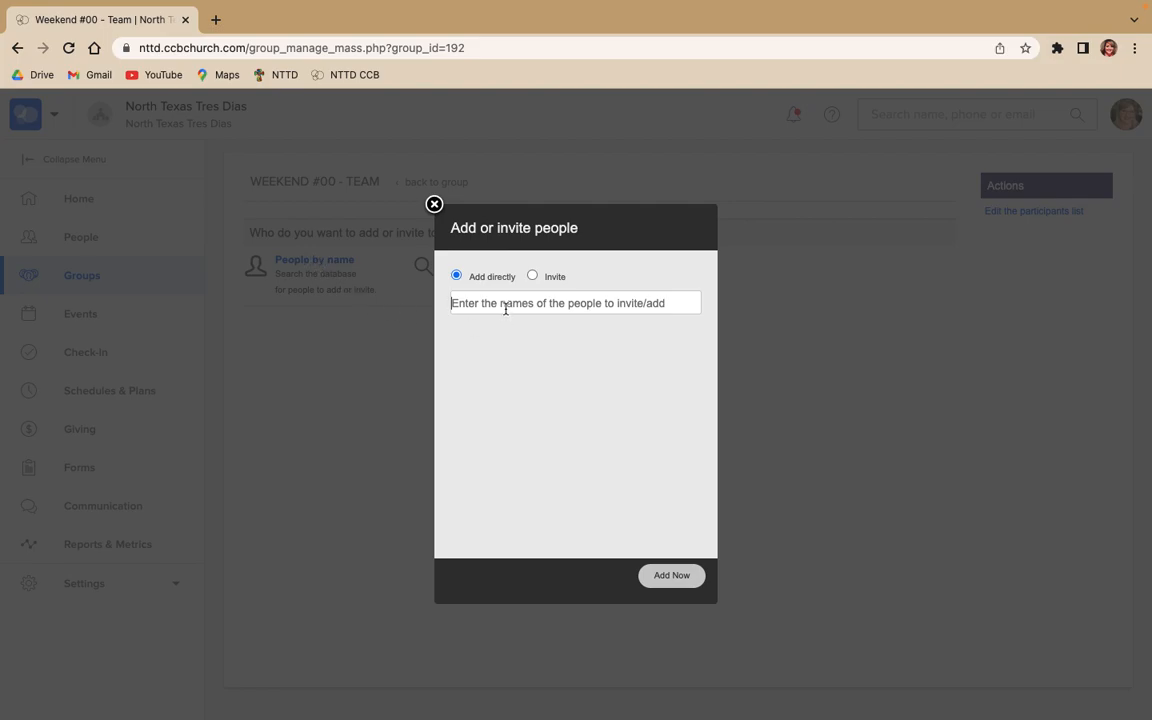
{"action": "type", "text": "("}
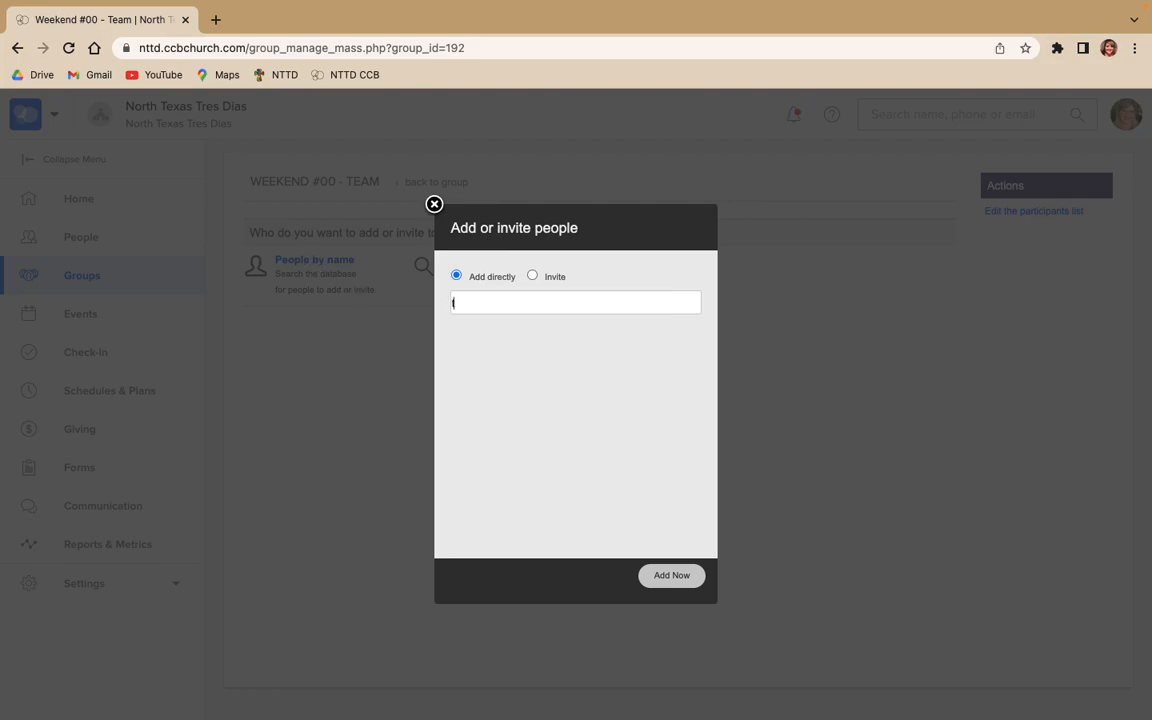
{"action": "type", "text": "tu"}
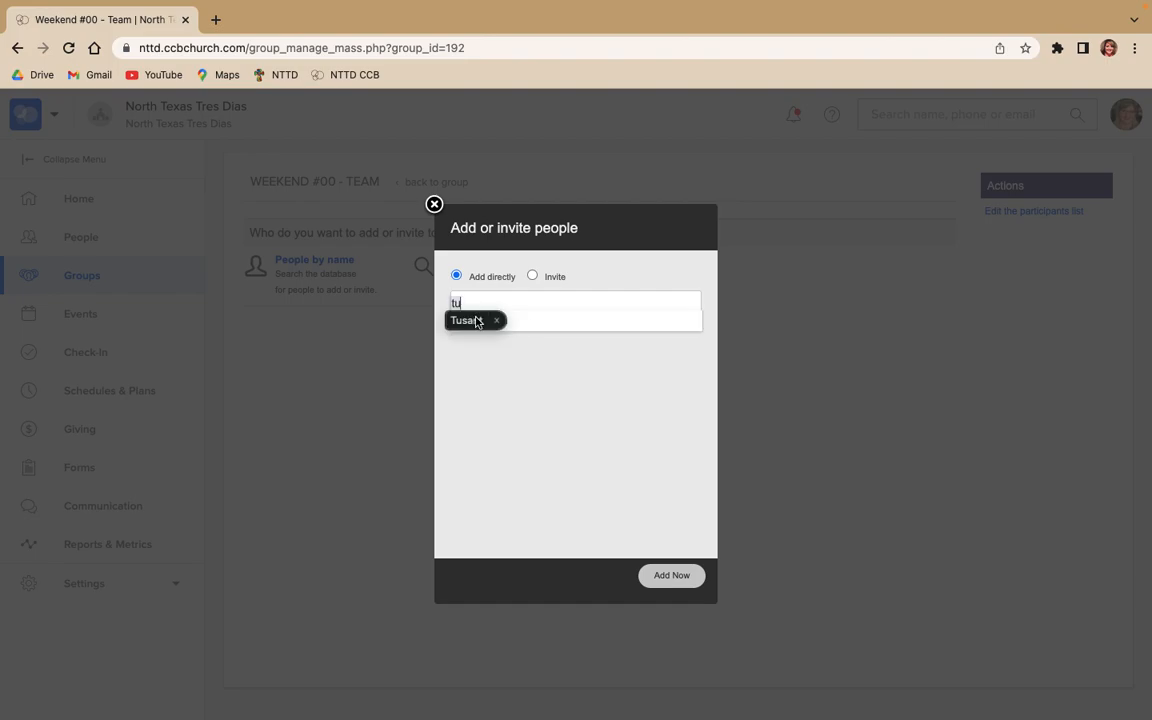
{"action": "type", "text": "sa"}
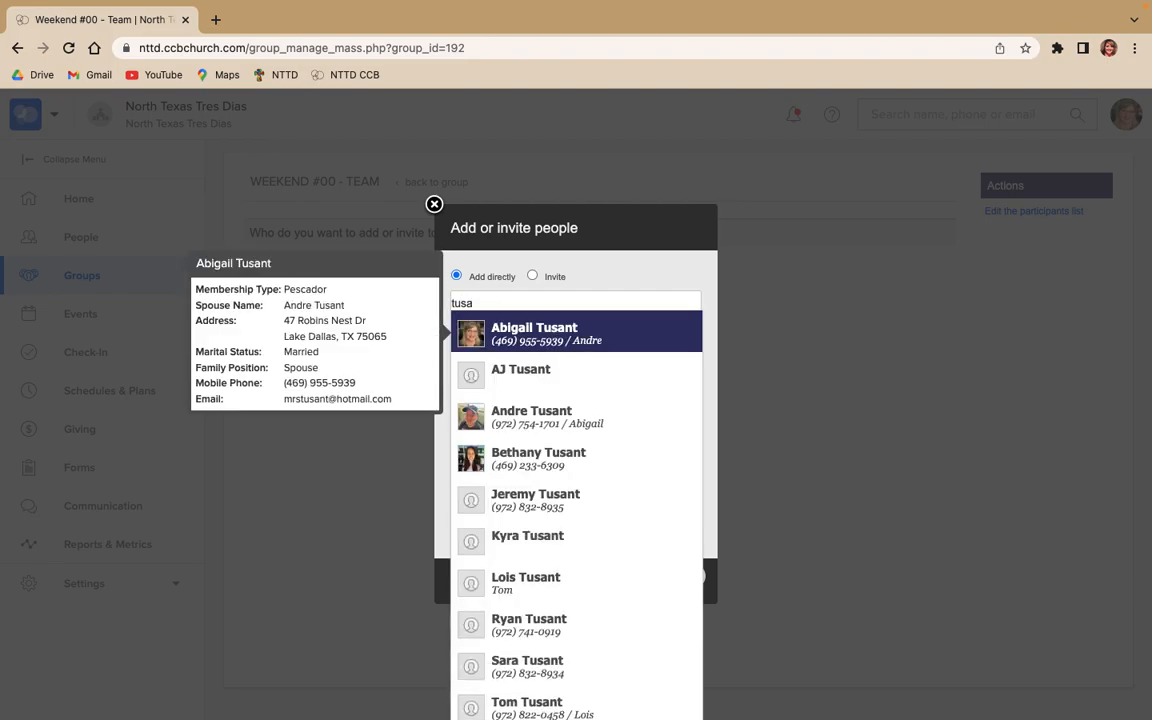
{"action": "type", "text": "nt"}
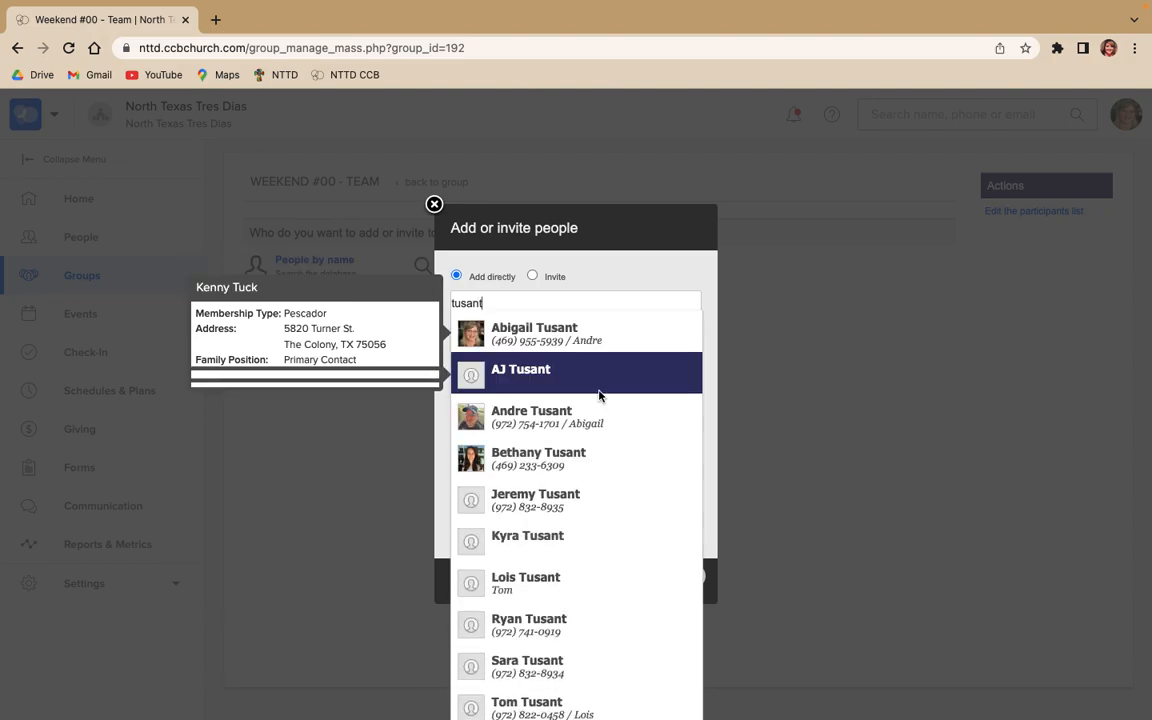
{"action": "left_click", "coordinate": [617, 421]}
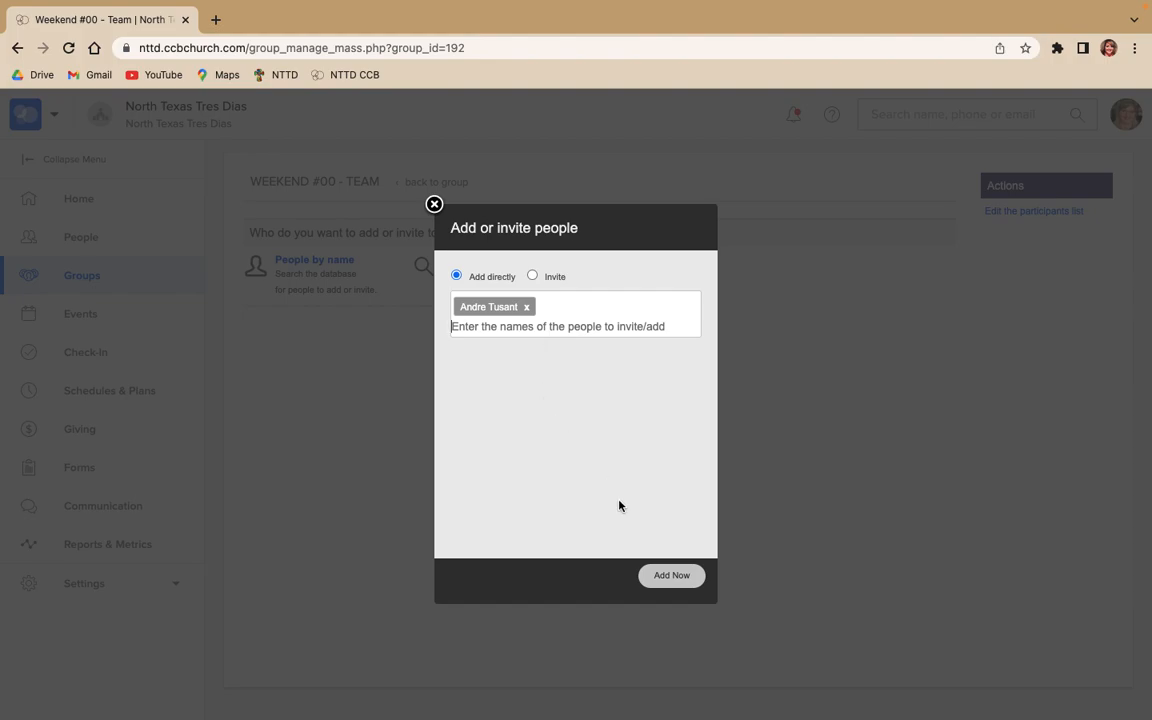
{"action": "left_click", "coordinate": [665, 575]}
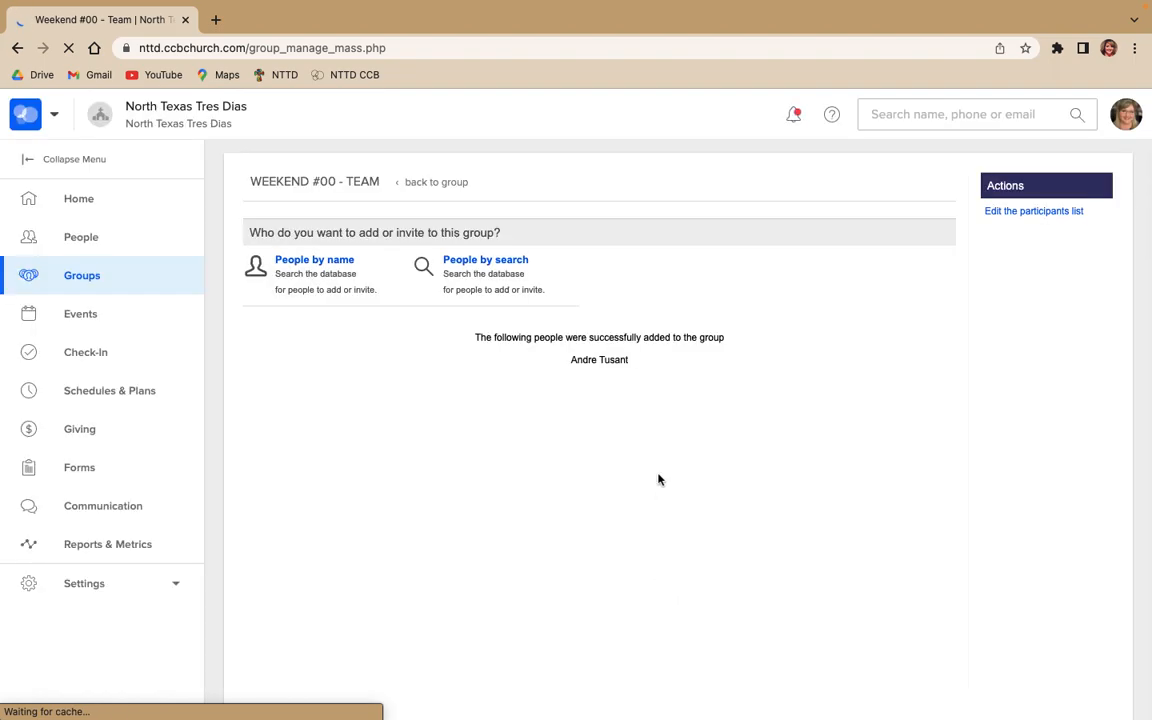
Set the newly added participant's group status to Assistant Leader, and list only the group's leaders
{"action": "left_click", "coordinate": [456, 188]}
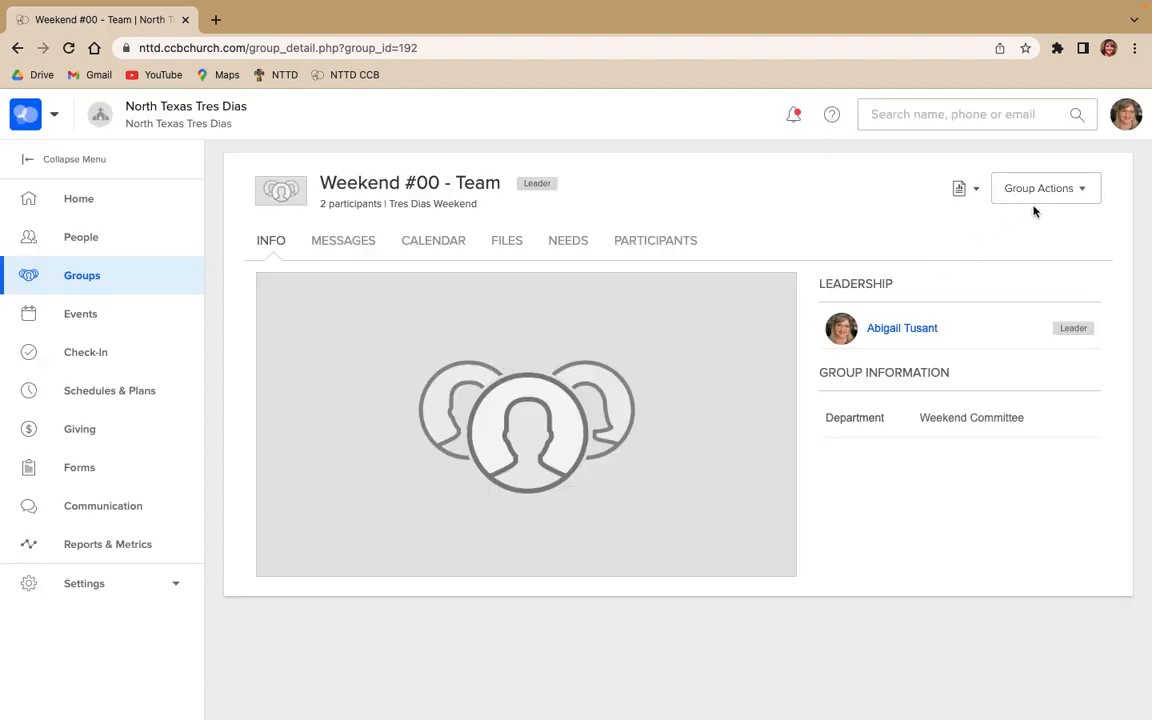
{"action": "left_click", "coordinate": [1044, 195]}
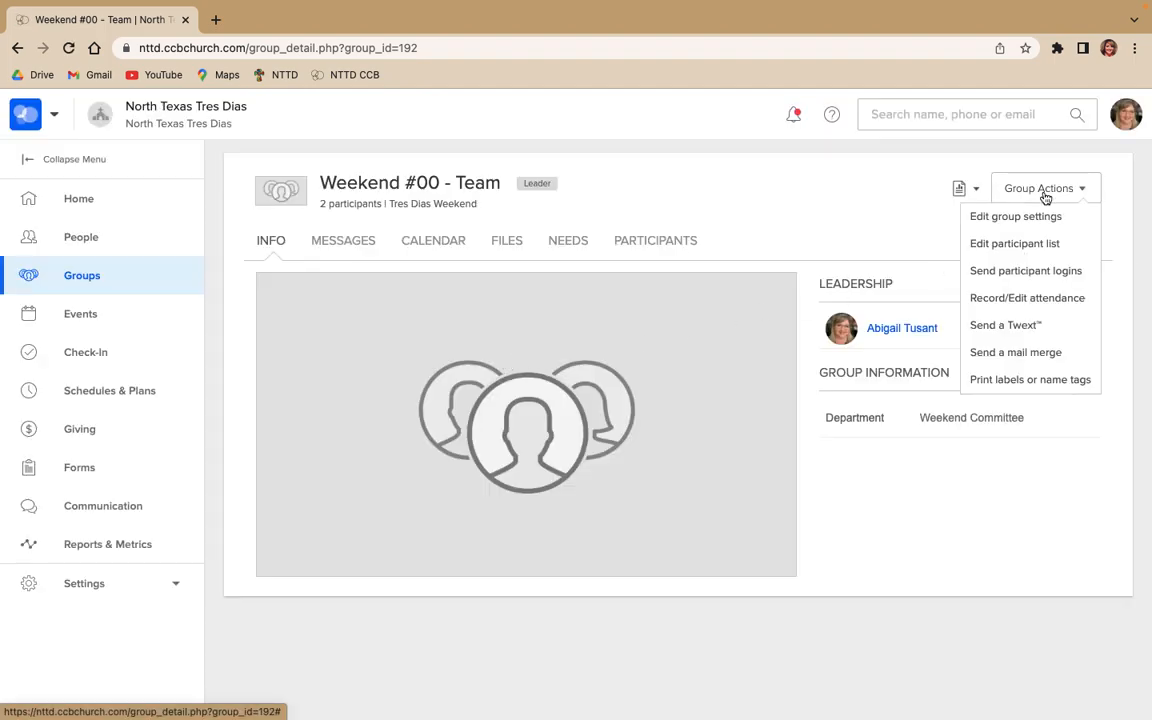
{"action": "left_click", "coordinate": [1060, 254]}
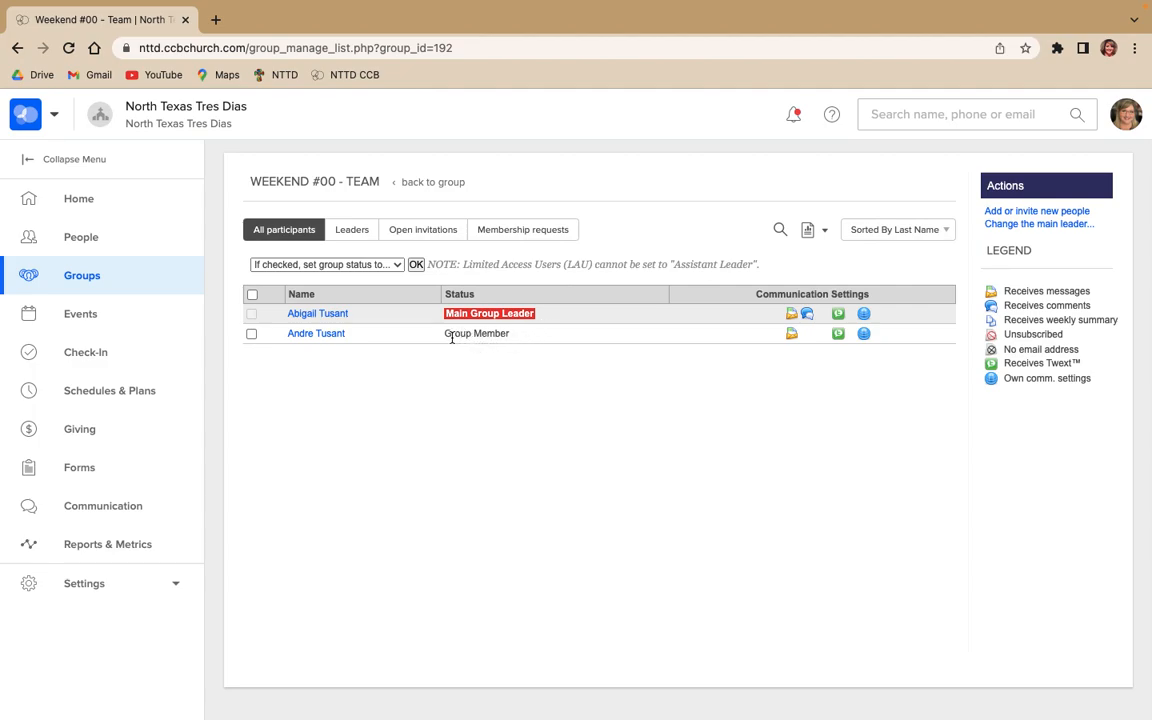
{"action": "left_click_drag", "start_coordinate": [444, 334], "coordinate": [521, 340]}
{"action": "left_click", "coordinate": [514, 347]}
{"action": "left_click", "coordinate": [252, 335]}
{"action": "left_click", "coordinate": [330, 264]}
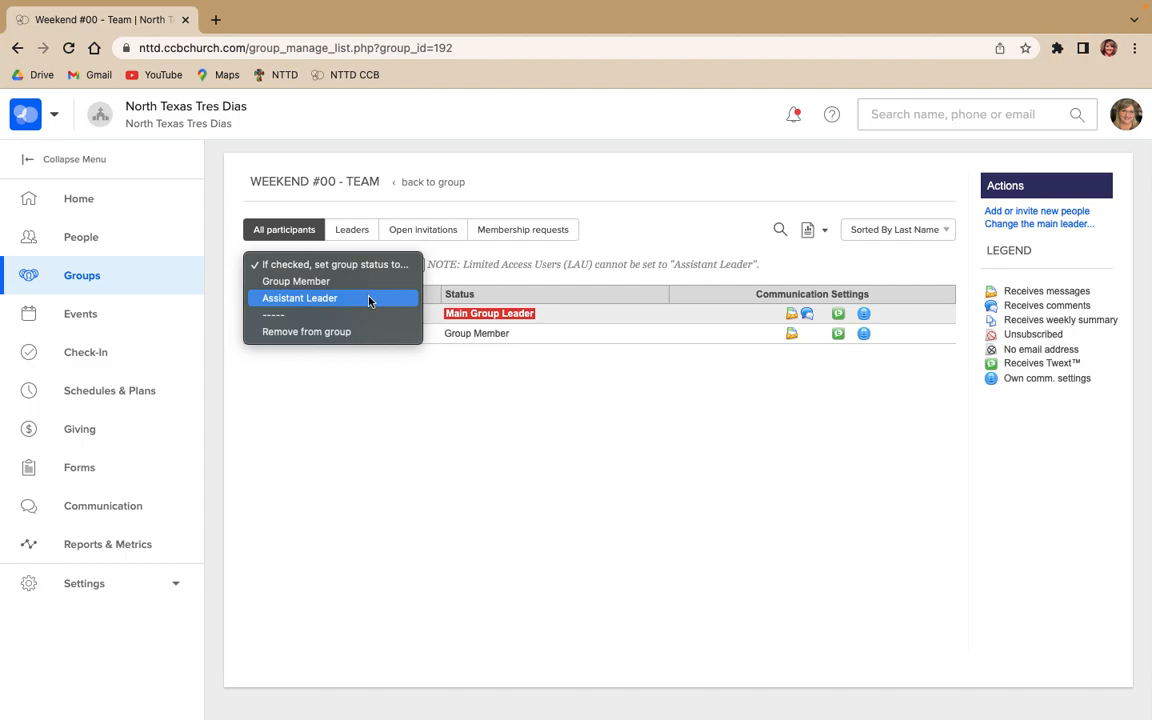
{"action": "left_click", "coordinate": [370, 299]}
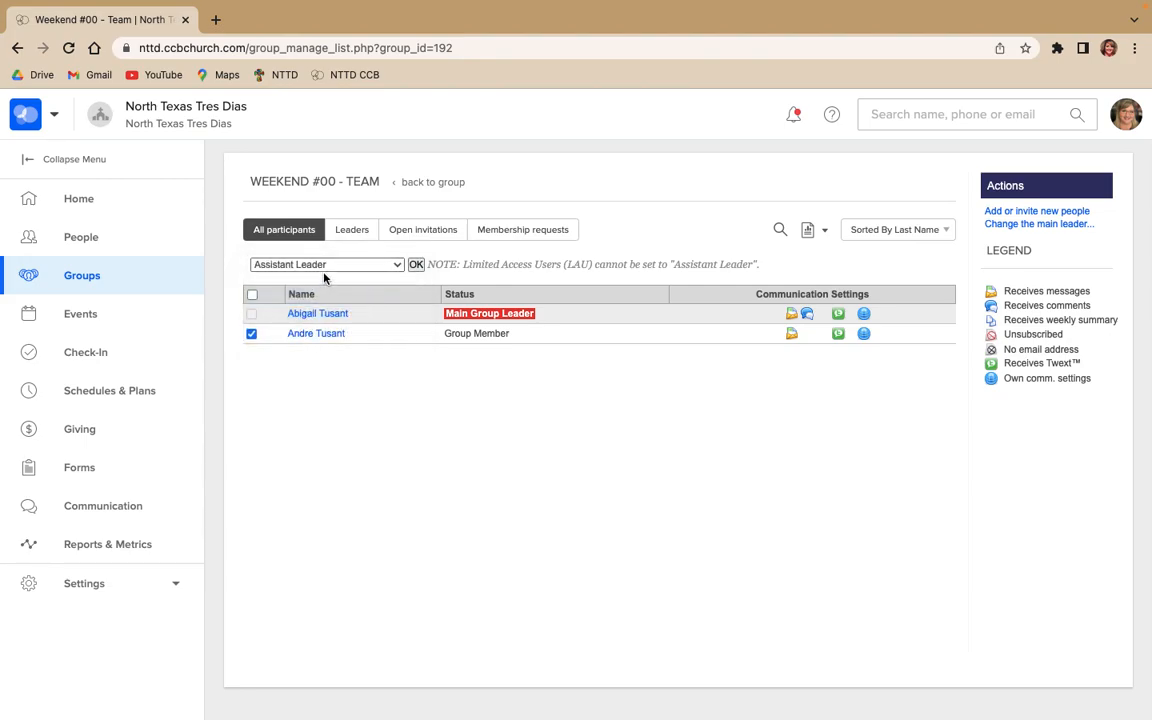
{"action": "left_click", "coordinate": [416, 265]}
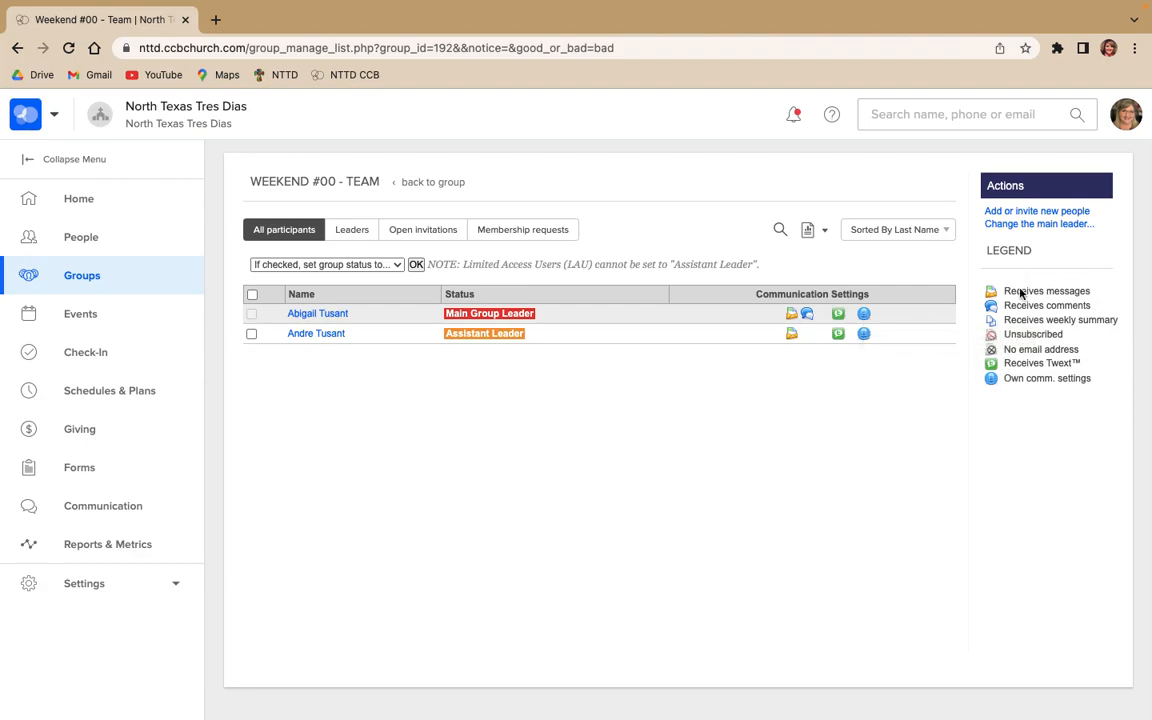
{"action": "left_click", "coordinate": [362, 232]}
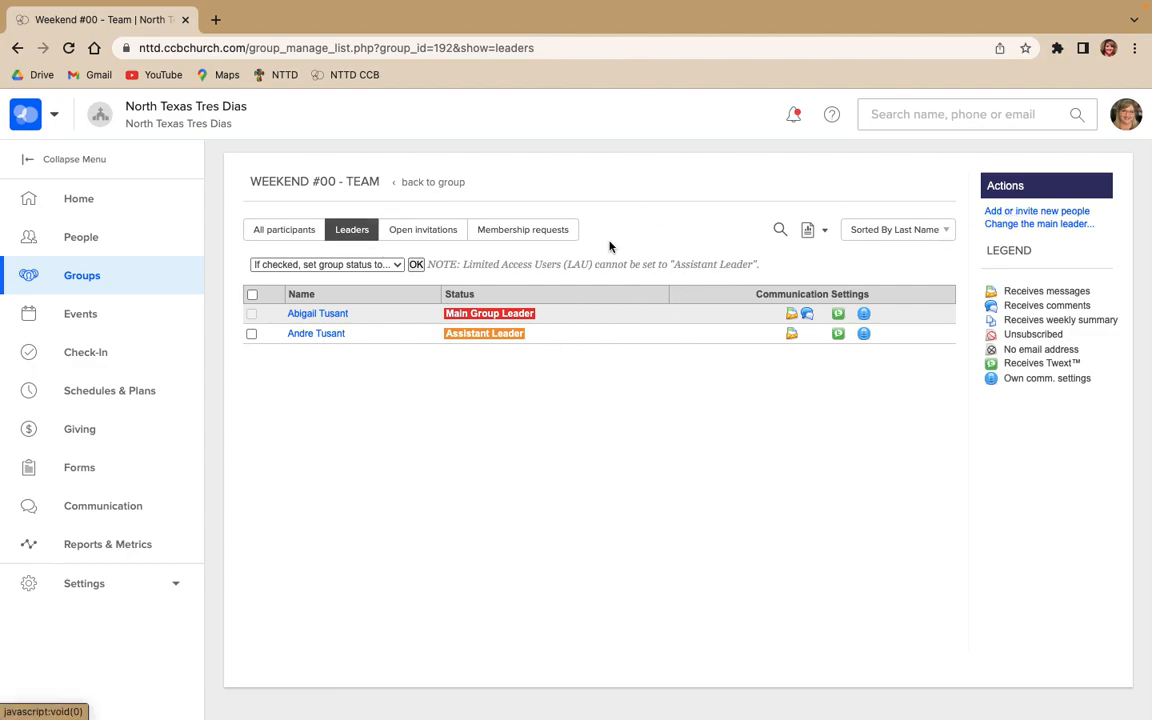
Open the group's settings for editing and examine the photo upload option and its aspect ratio note without choosing a file
{"action": "left_click", "coordinate": [428, 184]}
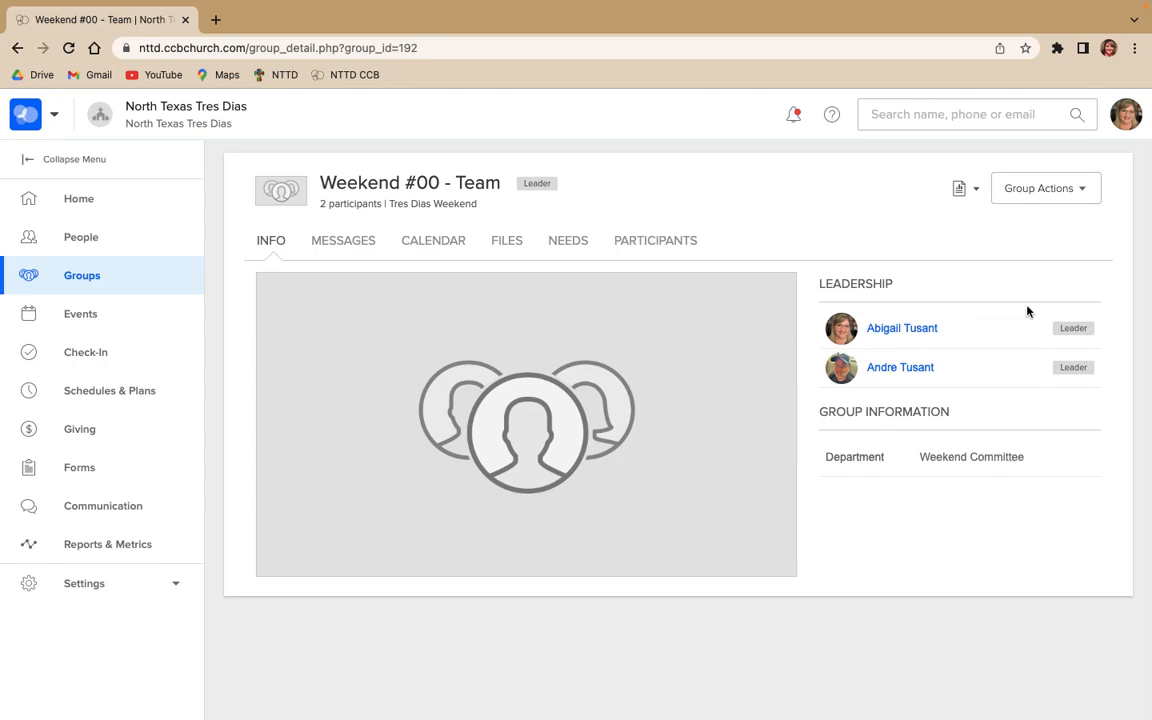
{"action": "left_click", "coordinate": [1080, 196]}
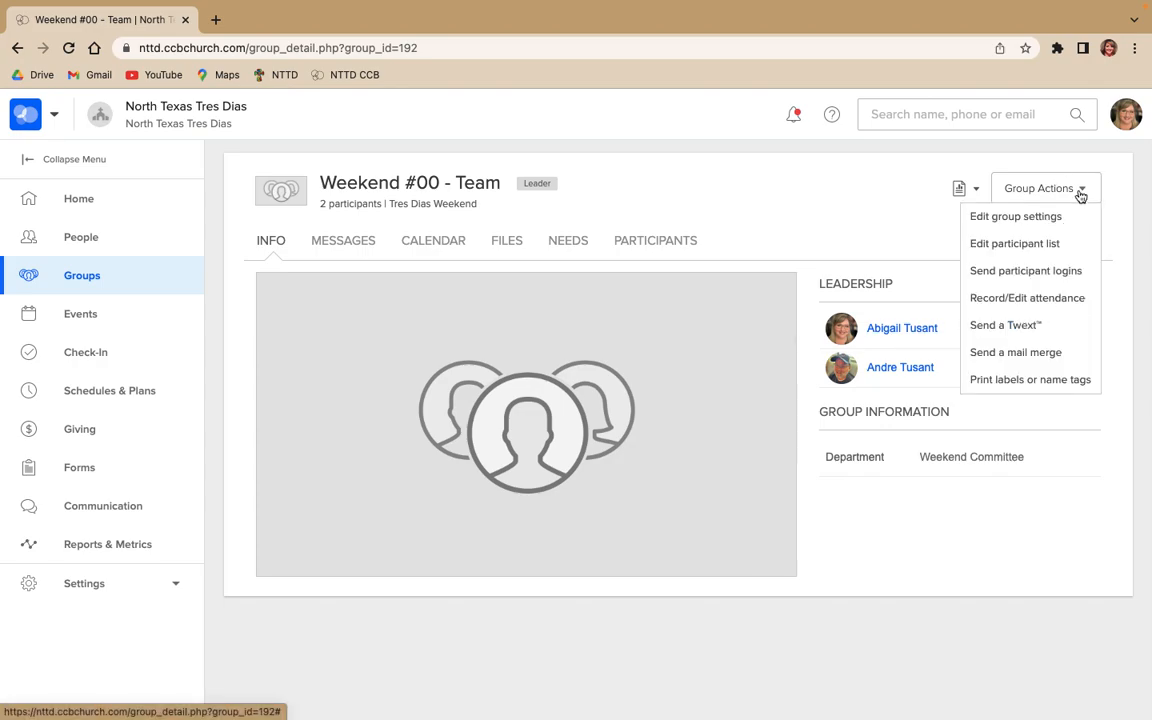
{"action": "left_click", "coordinate": [1079, 222]}
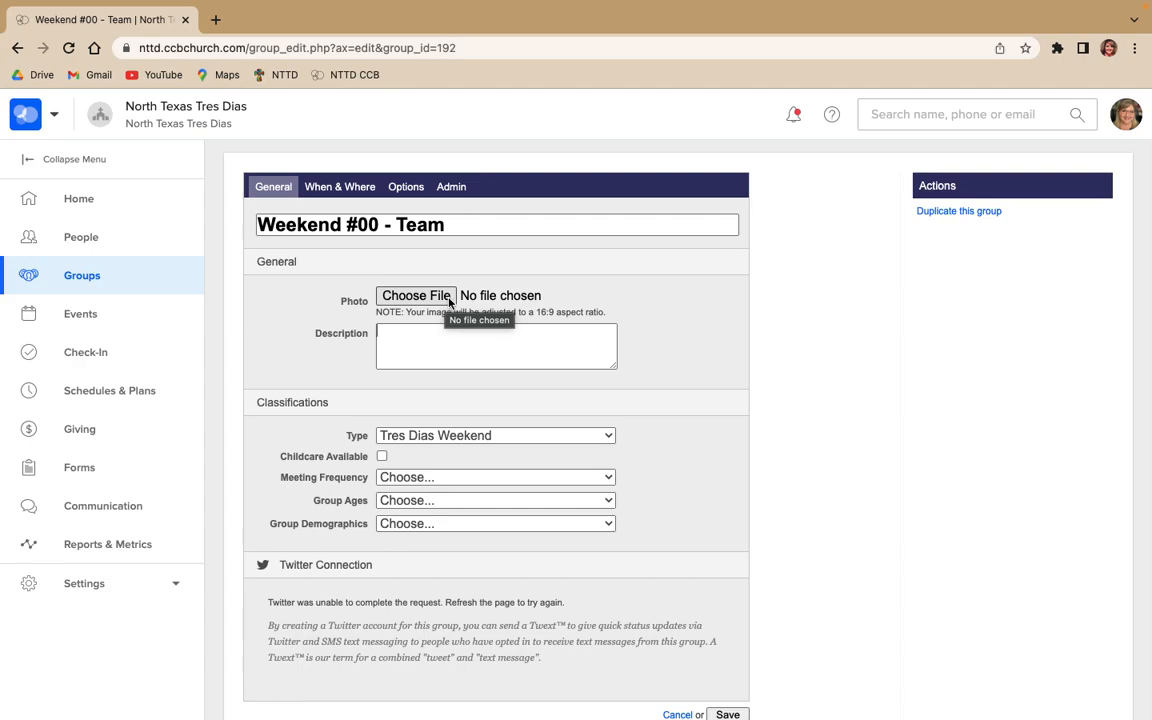
{"action": "left_click", "coordinate": [449, 301]}
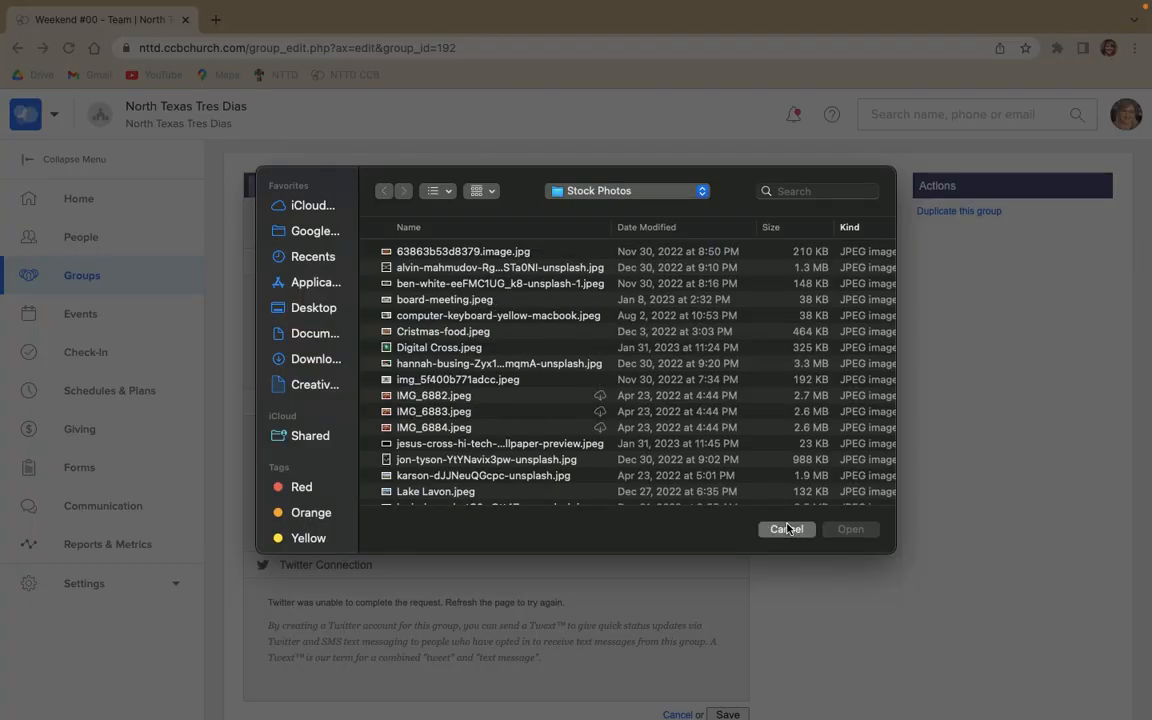
{"action": "left_click", "coordinate": [786, 529]}
{"action": "left_click_drag", "start_coordinate": [406, 311], "coordinate": [615, 312]}
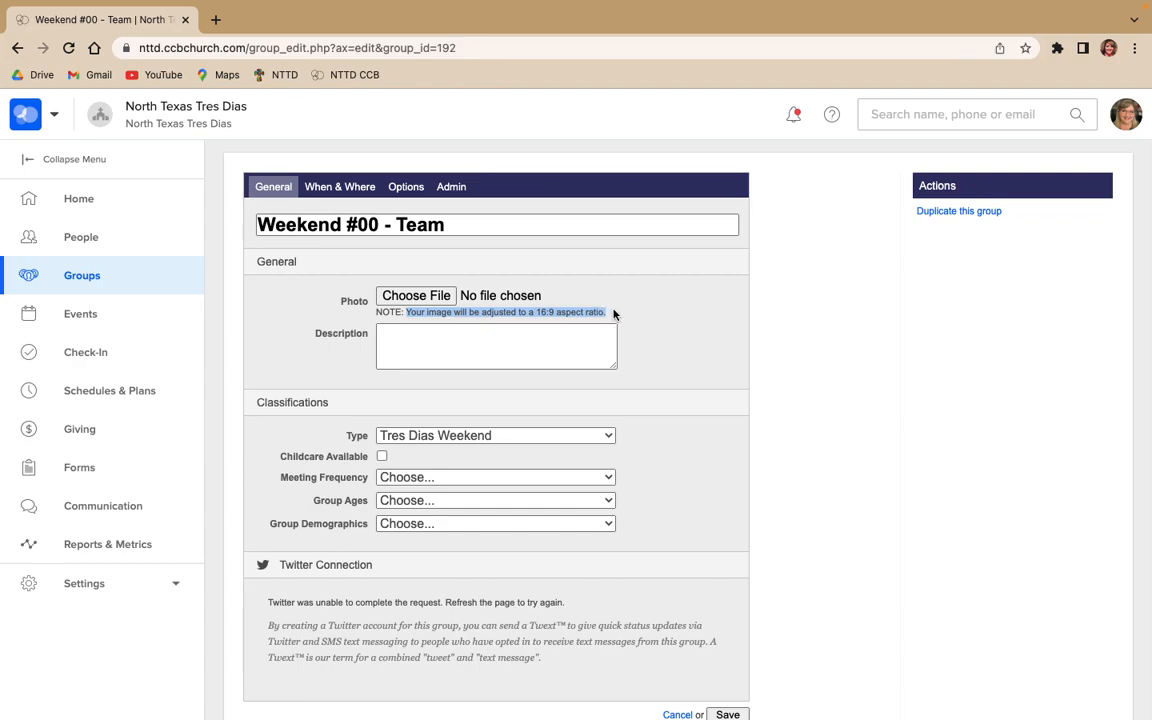
{"action": "left_click", "coordinate": [619, 316]}
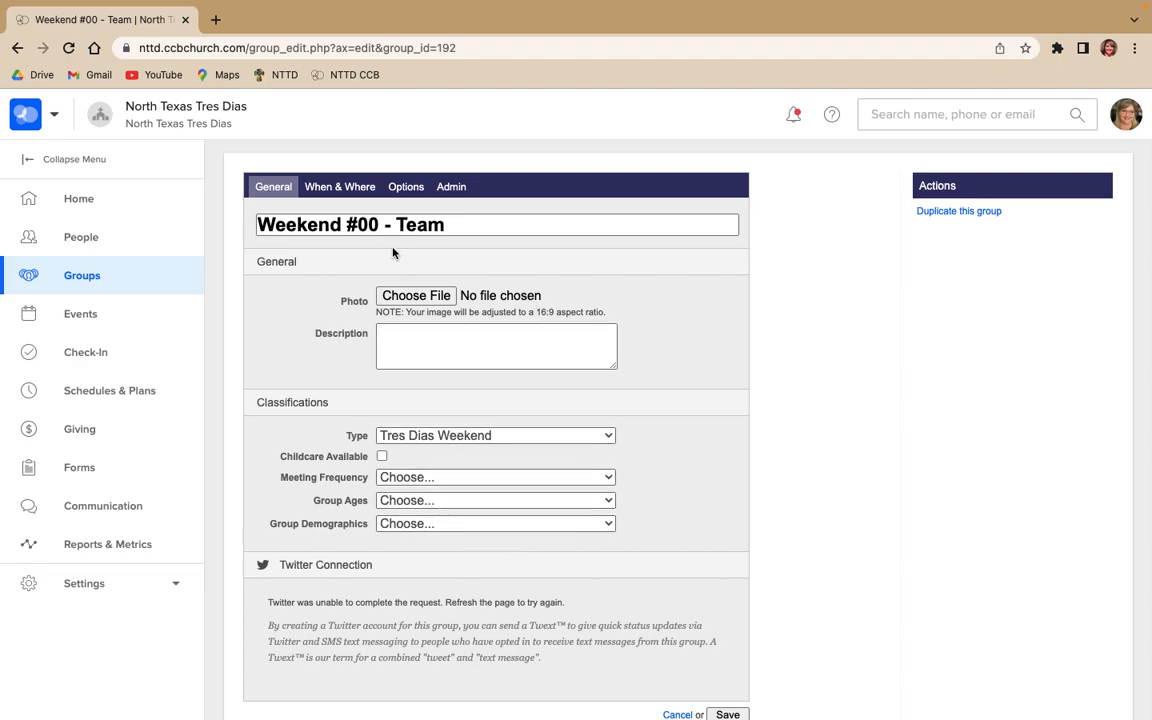
Review the group's When & Where and Options settings, switching the Listed option on and back off
{"action": "left_click", "coordinate": [371, 188]}
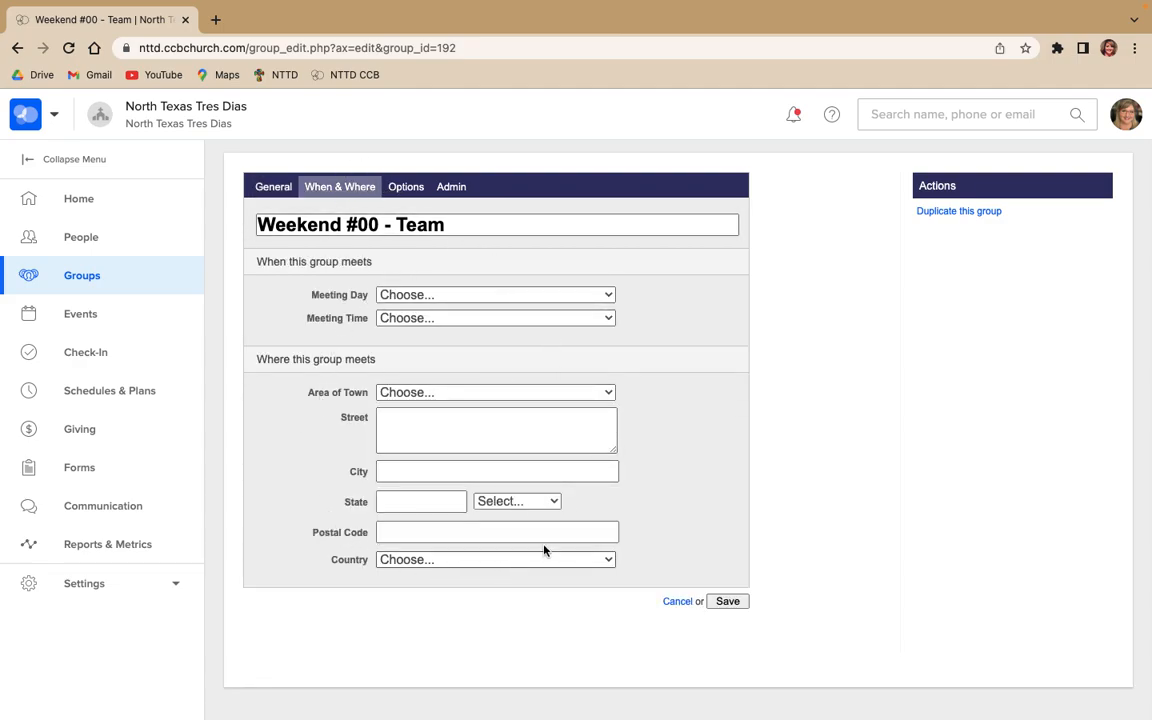
{"action": "left_click", "coordinate": [405, 190]}
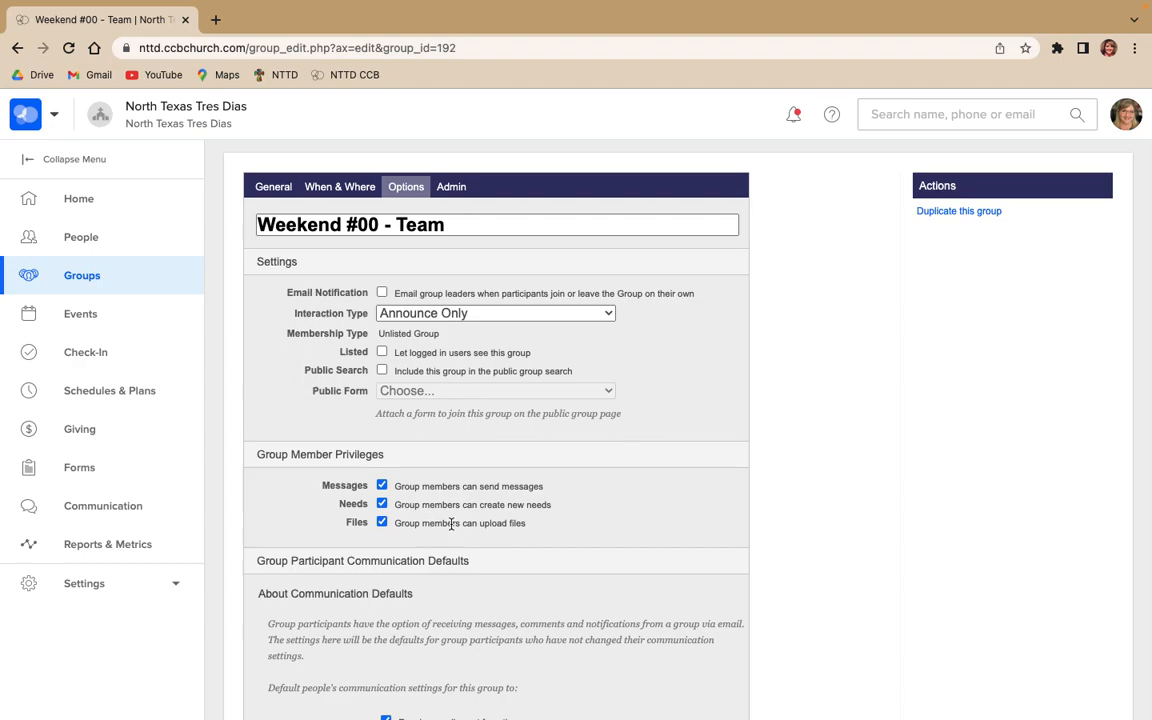
{"action": "left_click", "coordinate": [382, 353]}
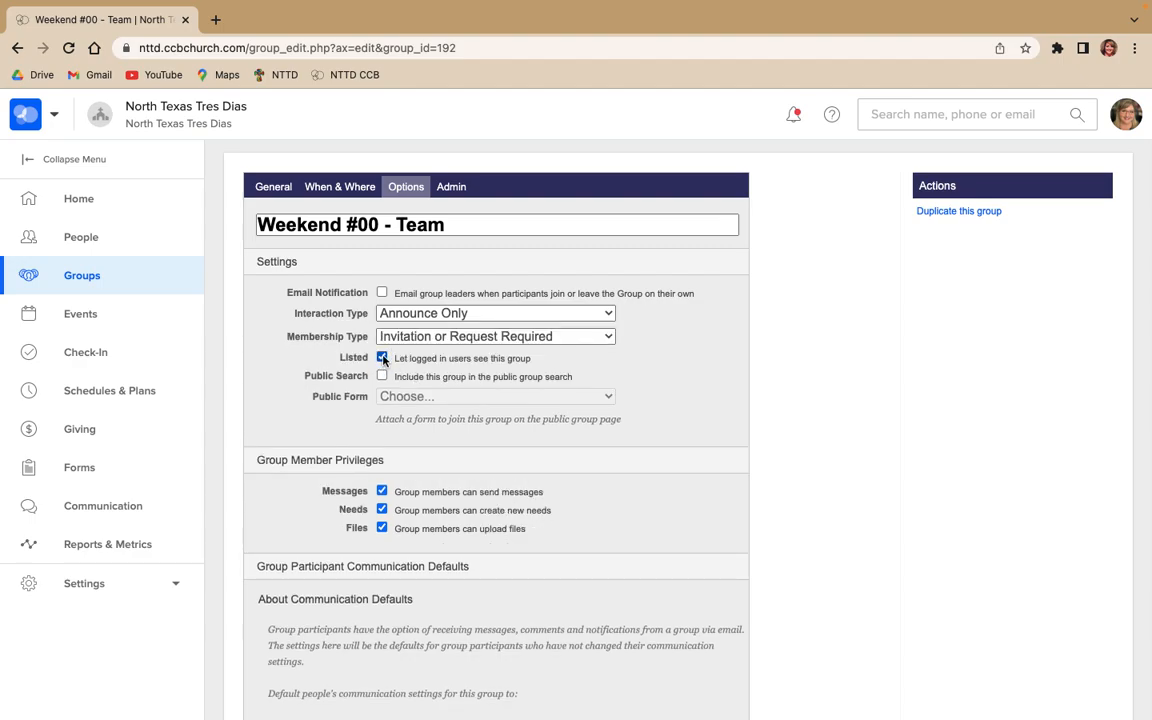
{"action": "left_click", "coordinate": [382, 358]}
Return to the group's General settings and save the group
{"action": "left_click", "coordinate": [276, 188]}
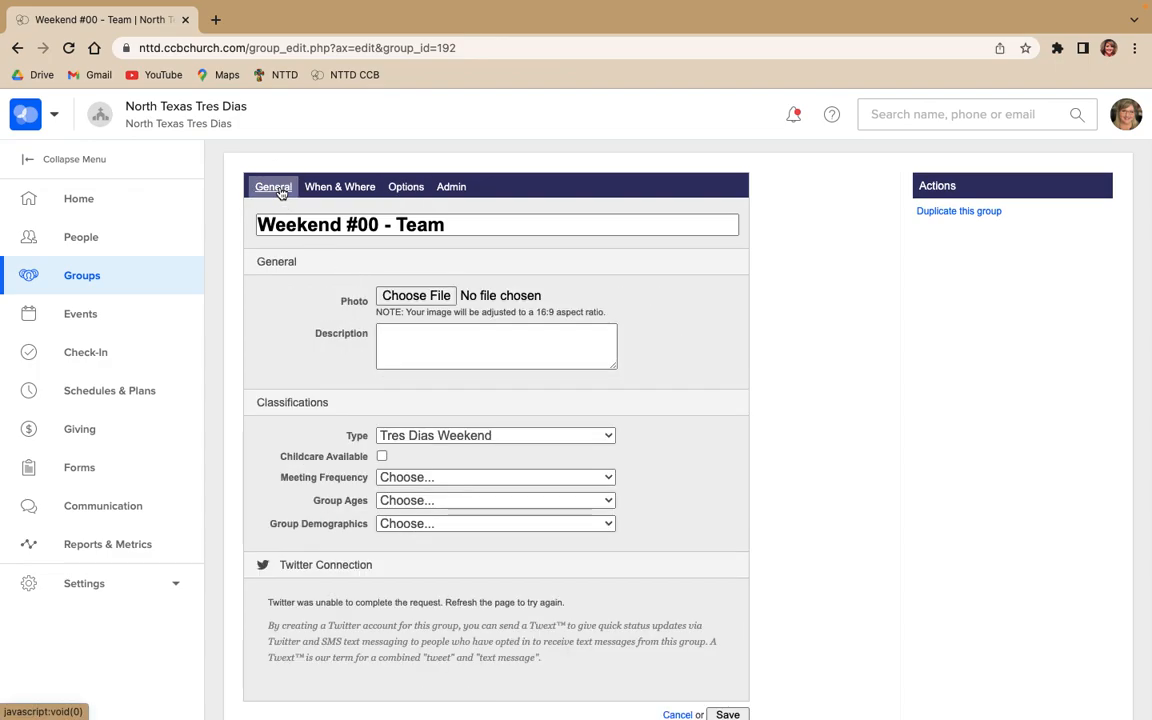
{"action": "scroll", "coordinate": [728, 476], "scroll_direction": "down", "scroll_amount": 3}
{"action": "left_click", "coordinate": [731, 590]}
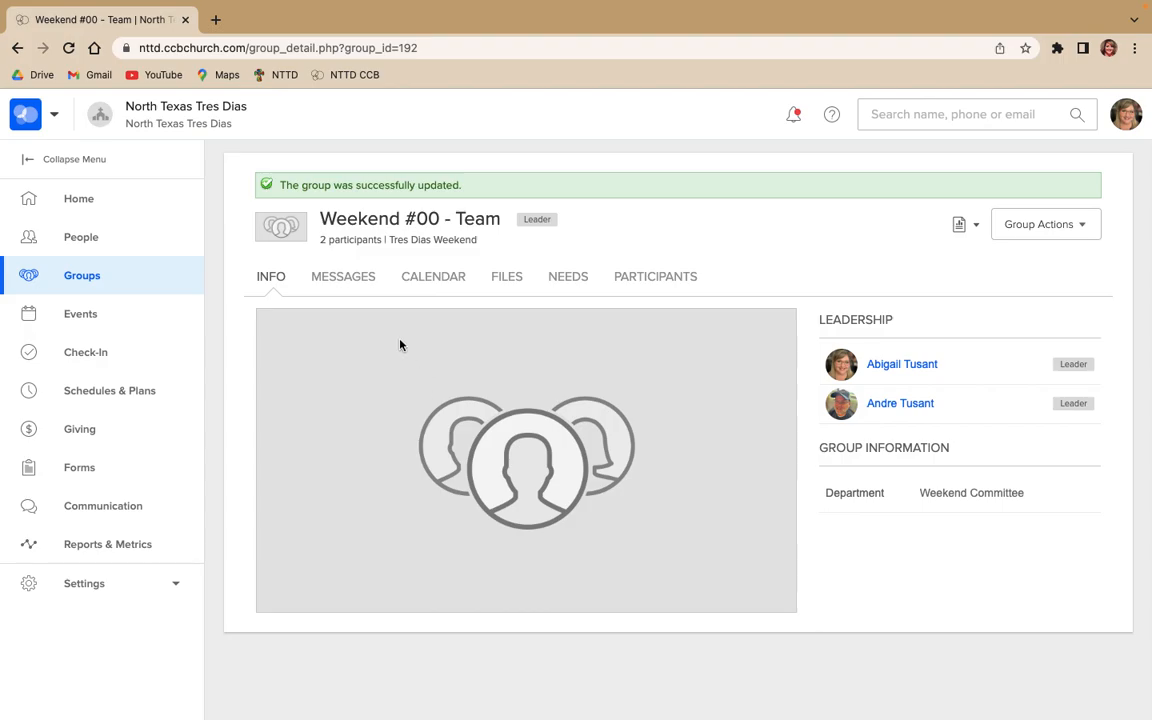
Review the recipient choices for a new group message without sending it, and view the leader and group message lists
{"action": "left_click", "coordinate": [347, 279]}
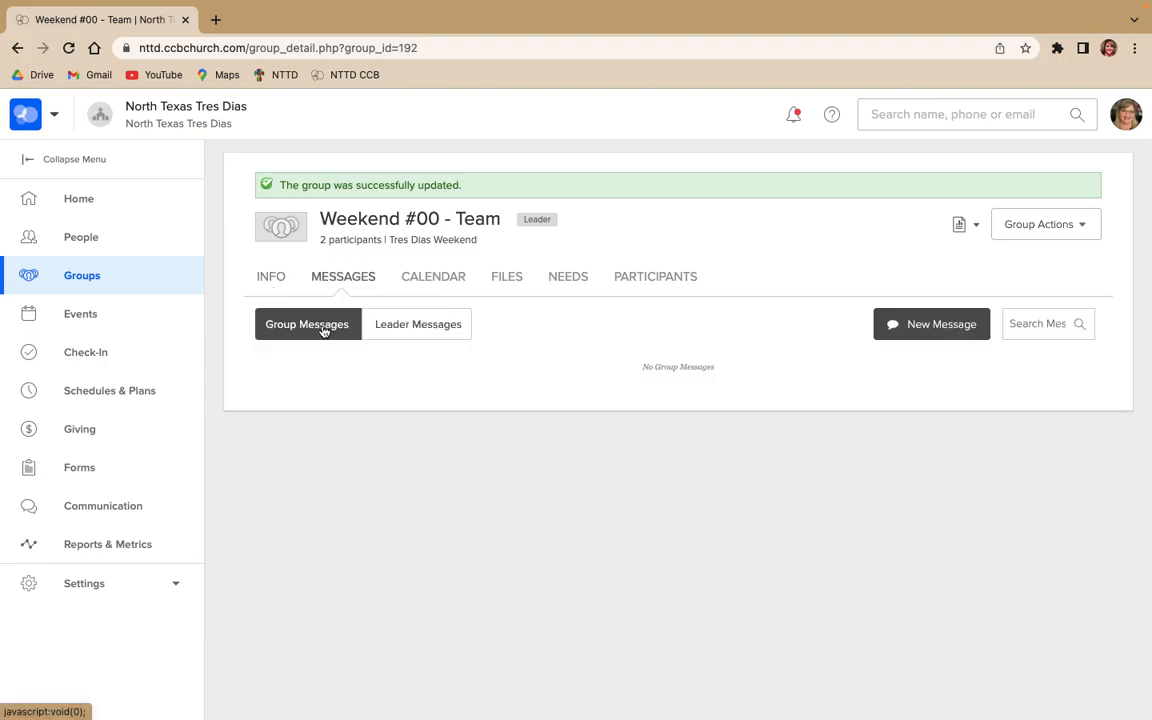
{"action": "left_click", "coordinate": [940, 324]}
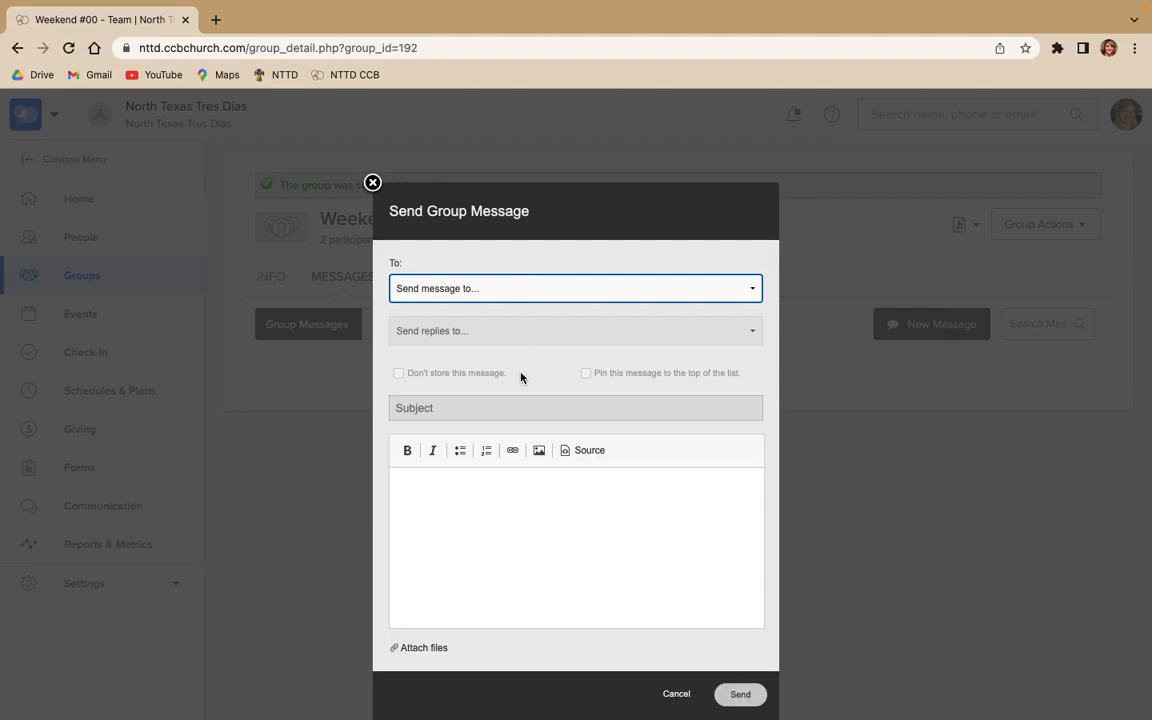
{"action": "left_click", "coordinate": [595, 297]}
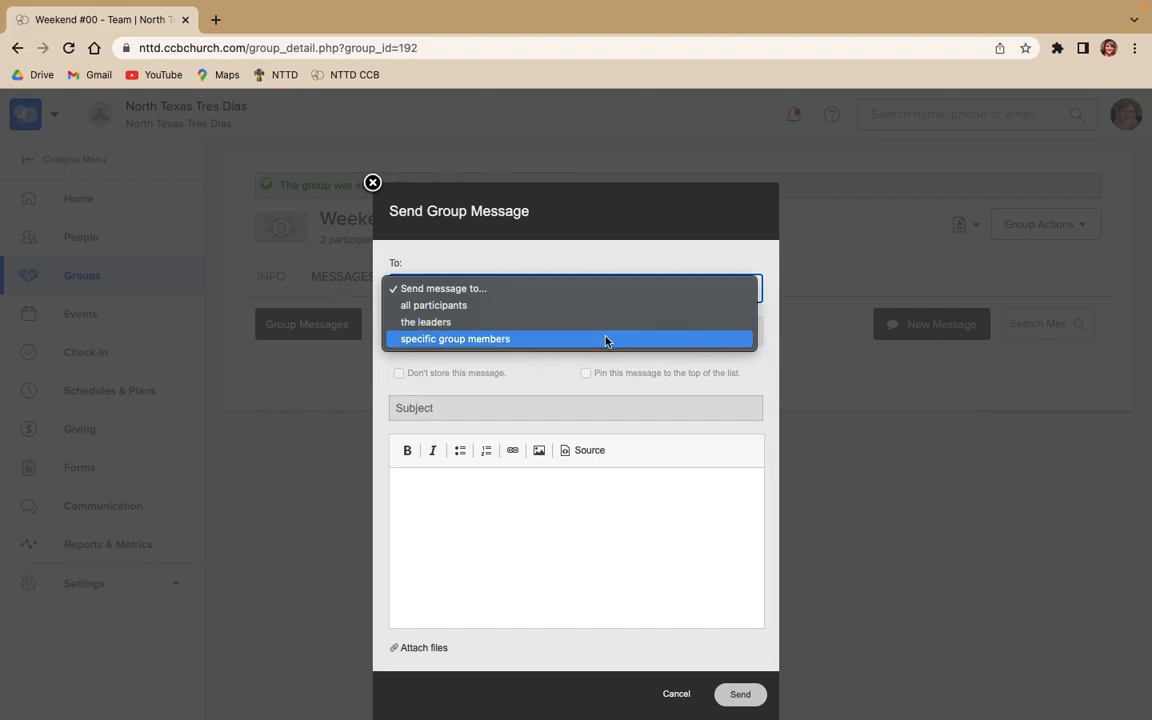
{"action": "left_click", "coordinate": [594, 257]}
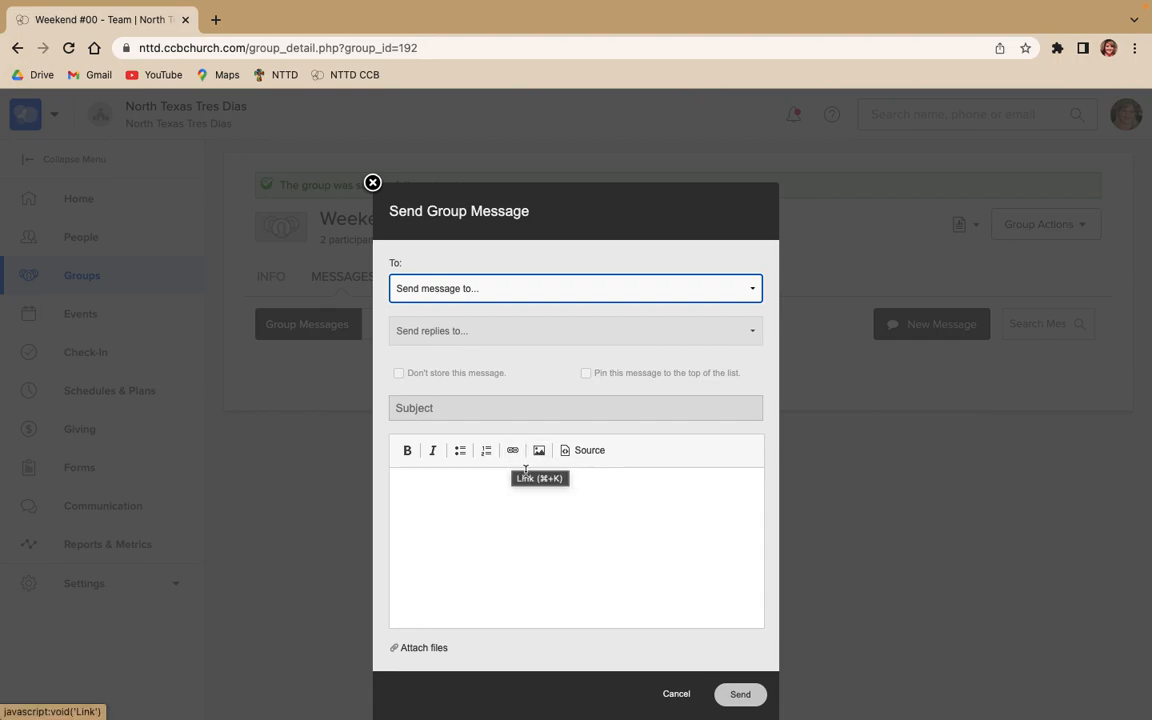
{"action": "left_click", "coordinate": [680, 695]}
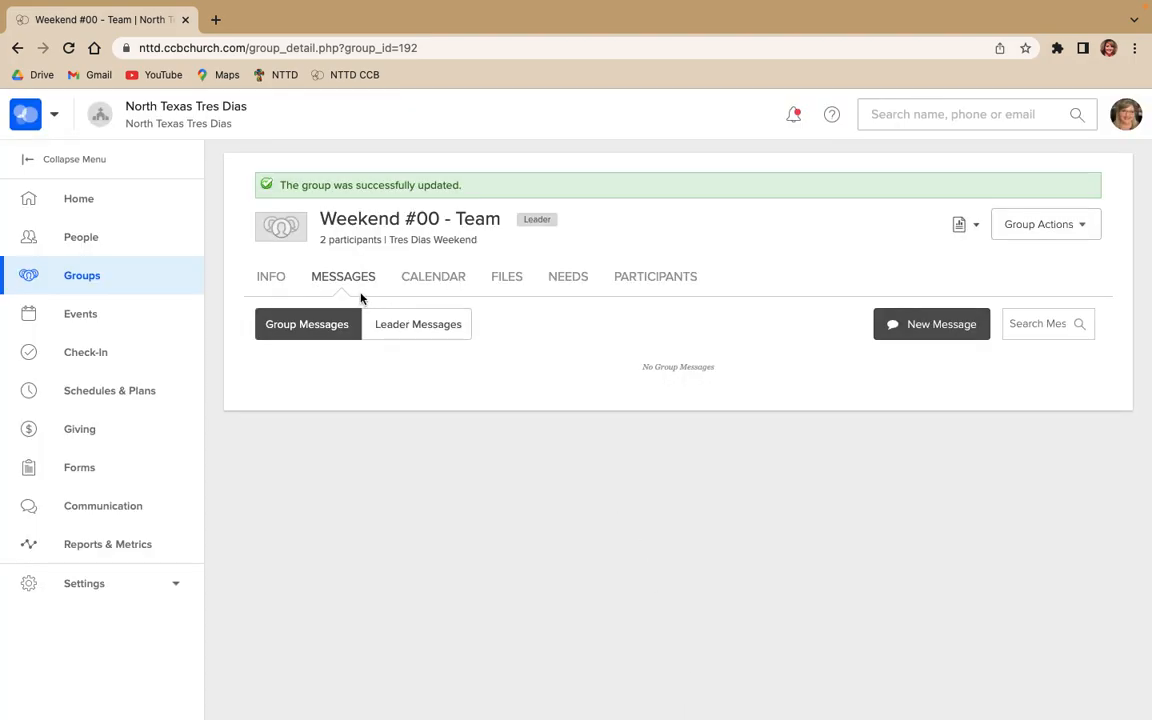
{"action": "left_click", "coordinate": [428, 326]}
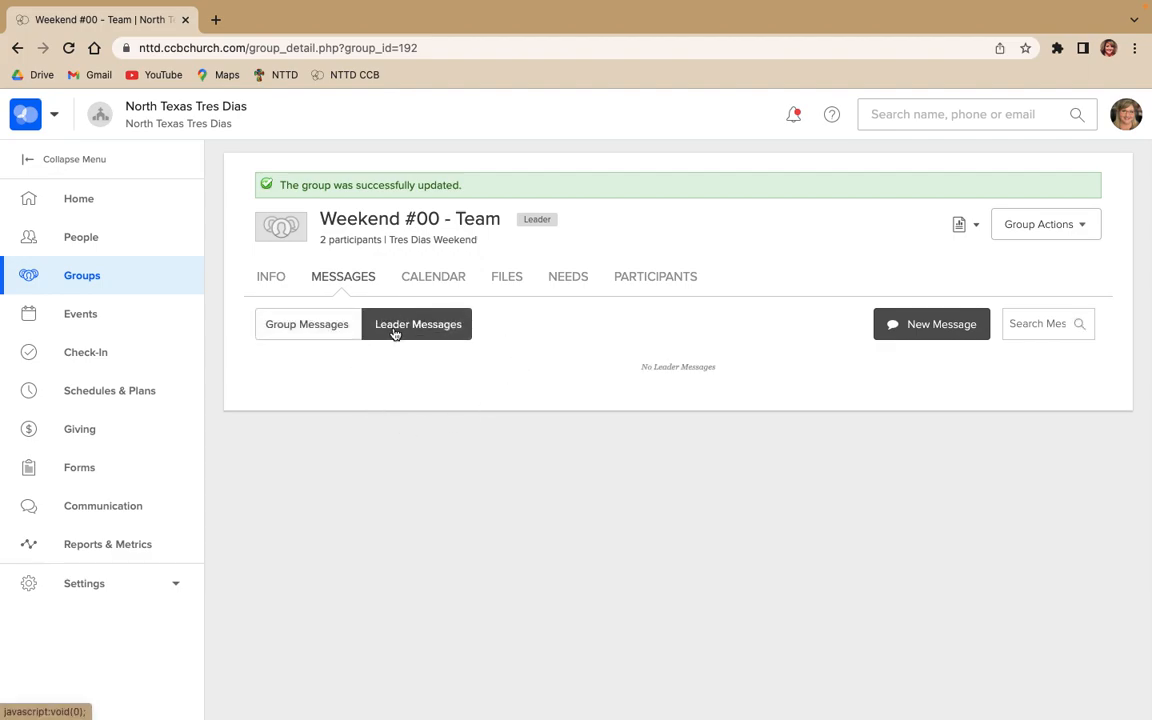
{"action": "left_click", "coordinate": [331, 334]}
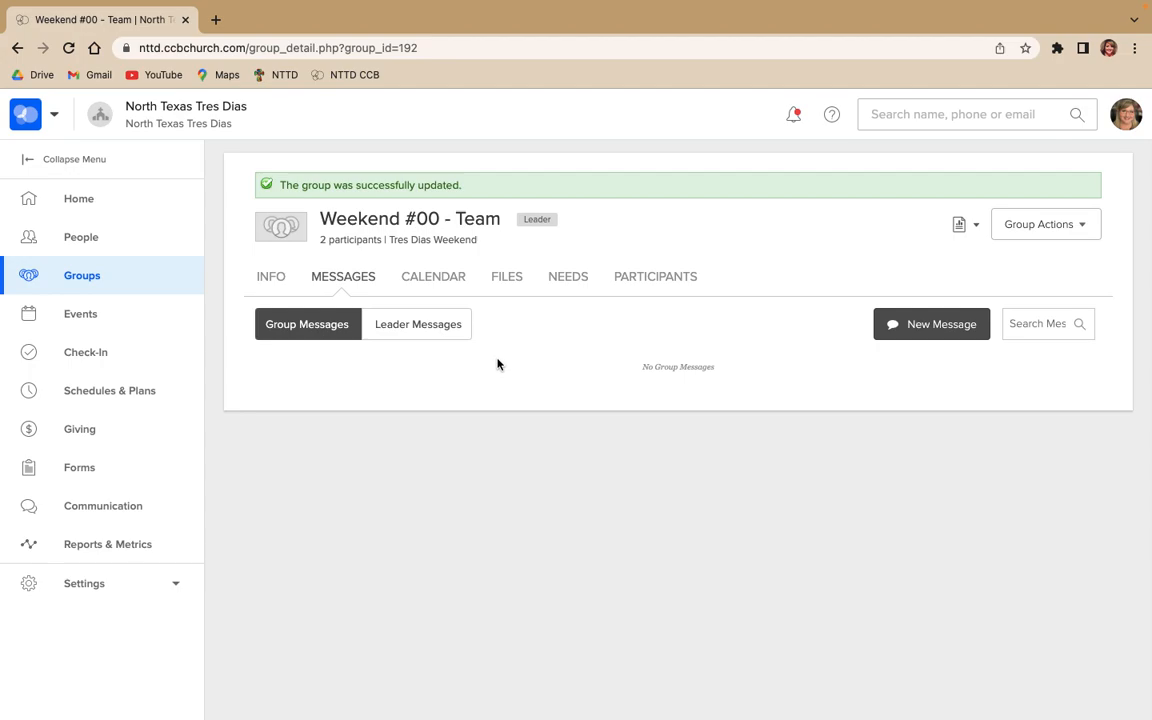
View the group's May 2023 calendar and examine the required and optional settings for a new event without creating one
{"action": "left_click", "coordinate": [443, 287]}
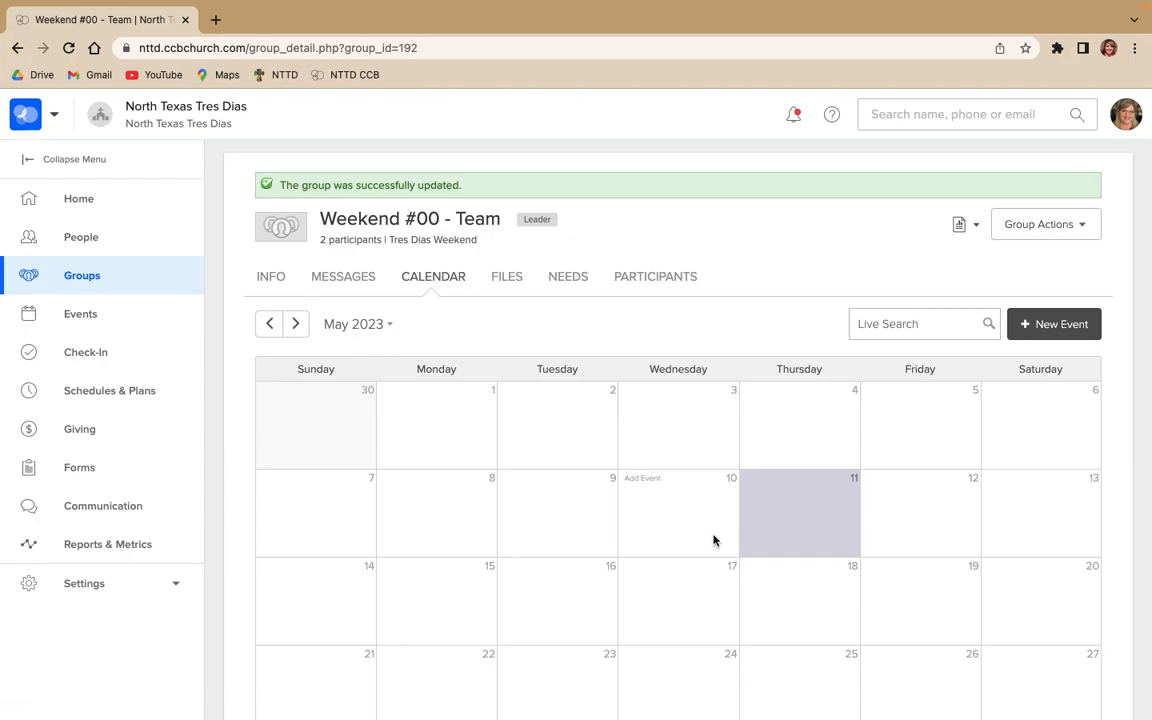
{"action": "scroll", "coordinate": [713, 540], "scroll_direction": "down", "scroll_amount": 2}
{"action": "scroll", "coordinate": [714, 540], "scroll_direction": "down", "scroll_amount": 1}
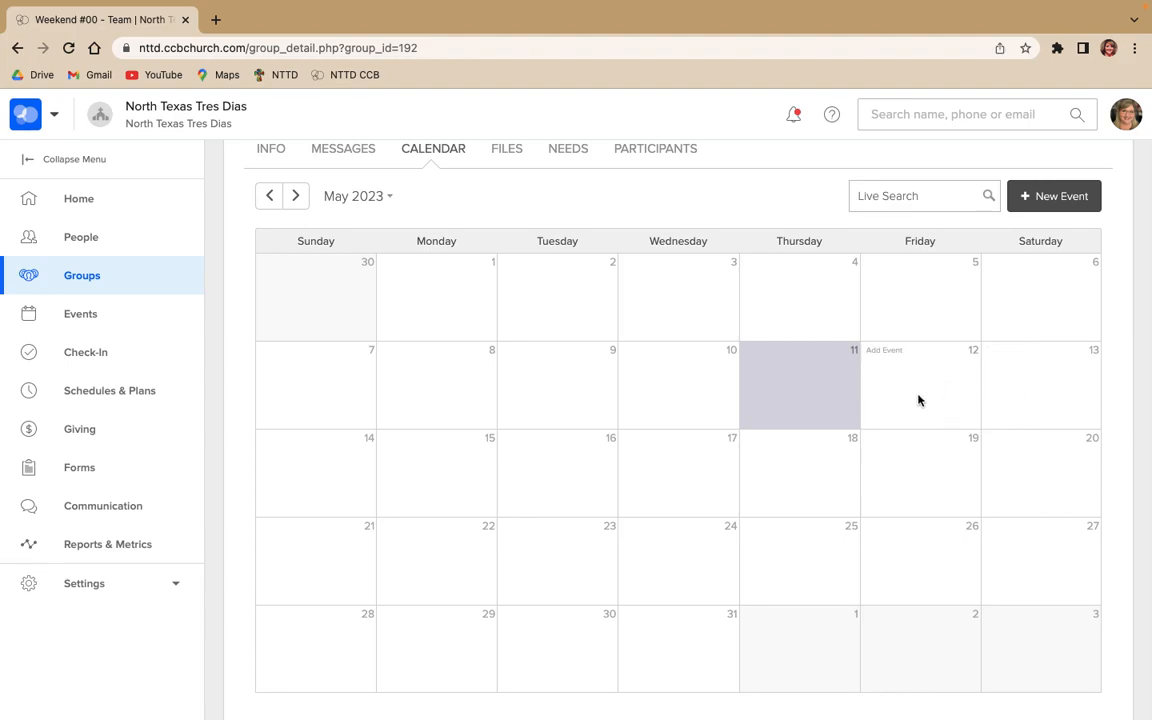
{"action": "left_click", "coordinate": [1045, 197]}
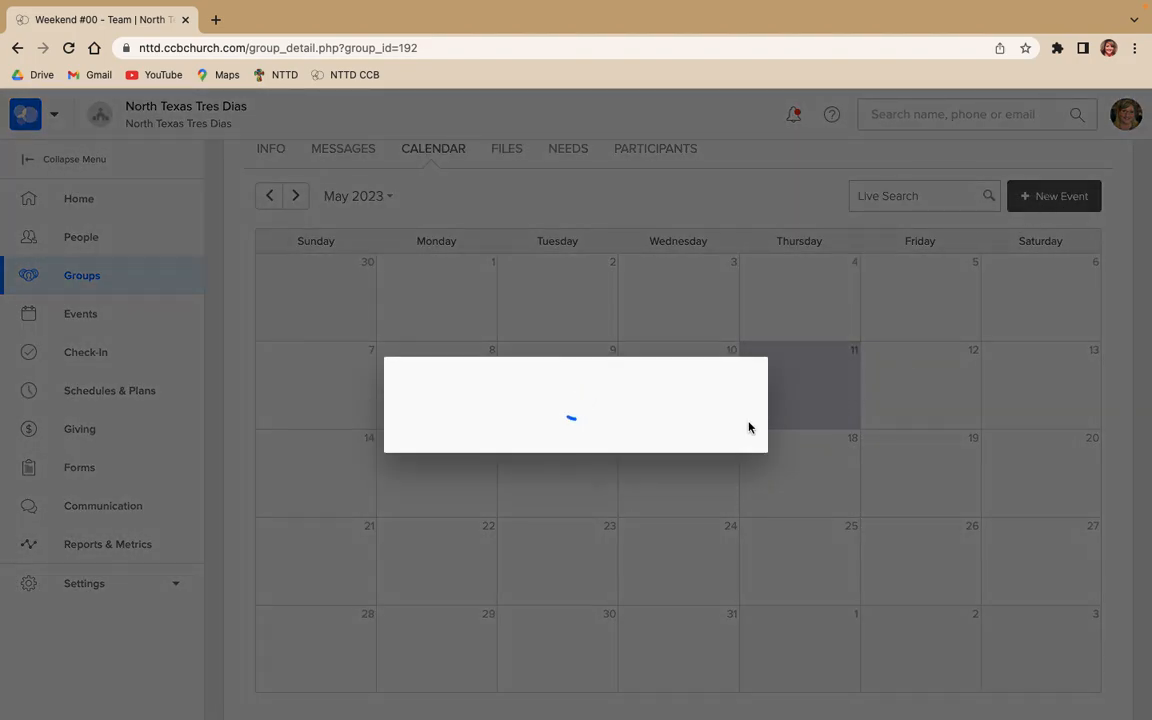
{"action": "scroll", "coordinate": [540, 489], "scroll_direction": "down", "scroll_amount": 3}
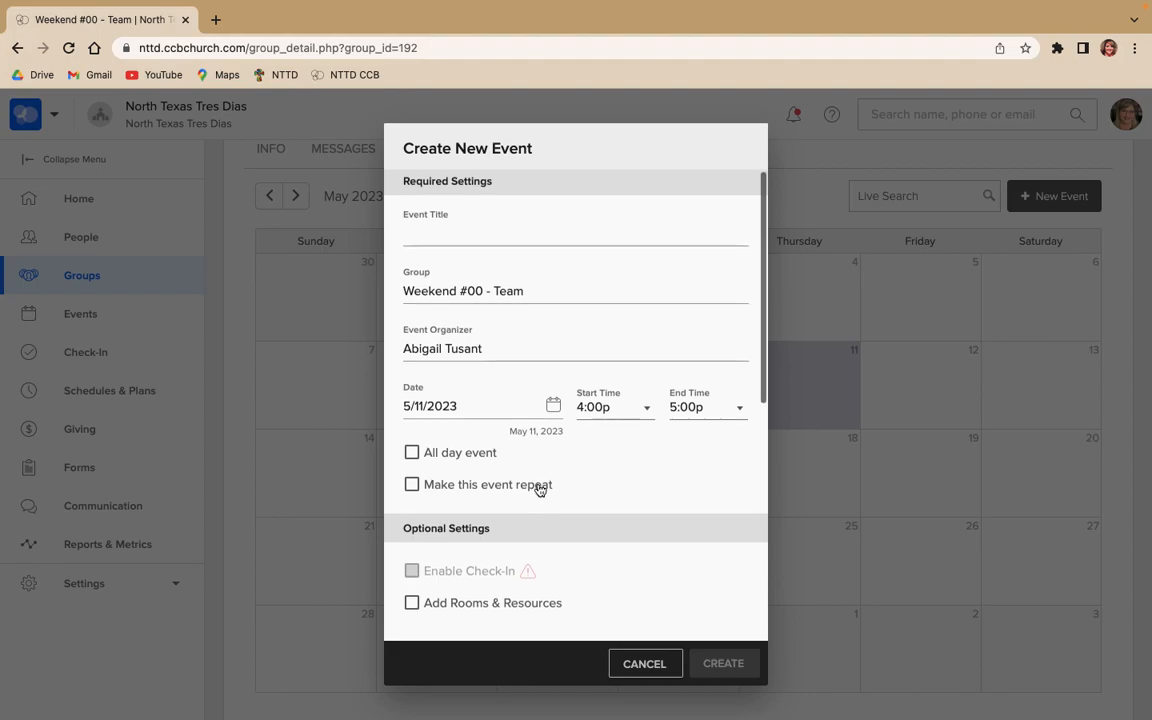
{"action": "scroll", "coordinate": [540, 489], "scroll_direction": "down", "scroll_amount": 3}
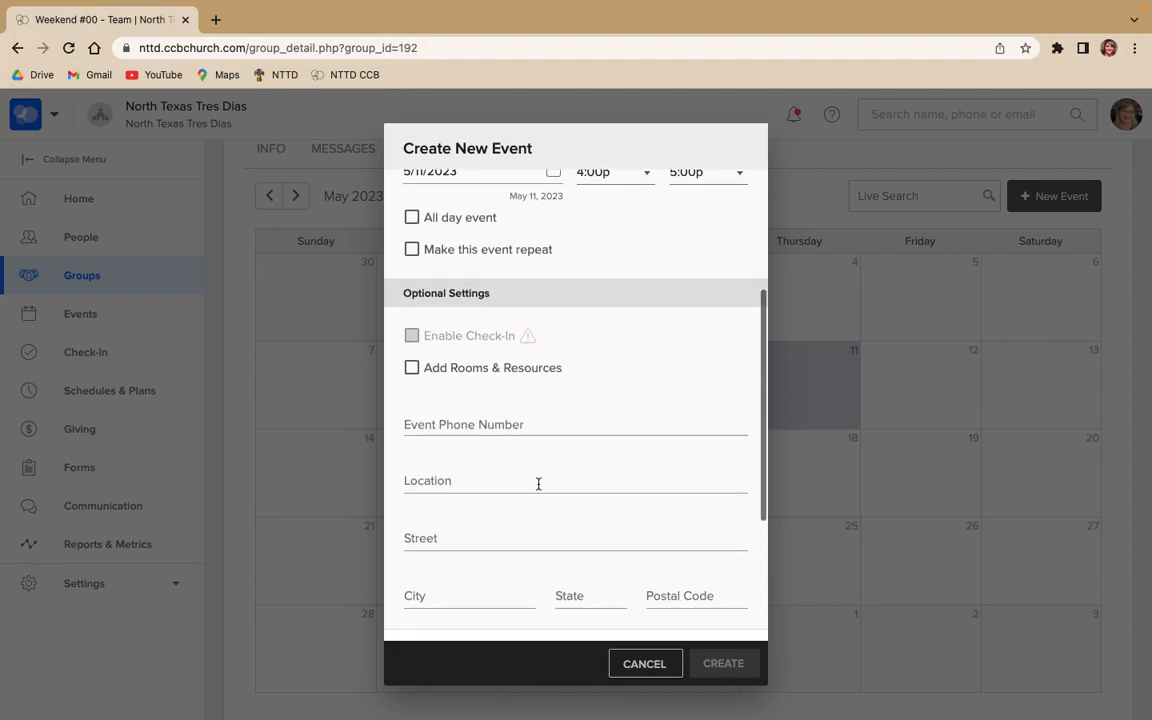
{"action": "scroll", "coordinate": [537, 484], "scroll_direction": "down", "scroll_amount": 5}
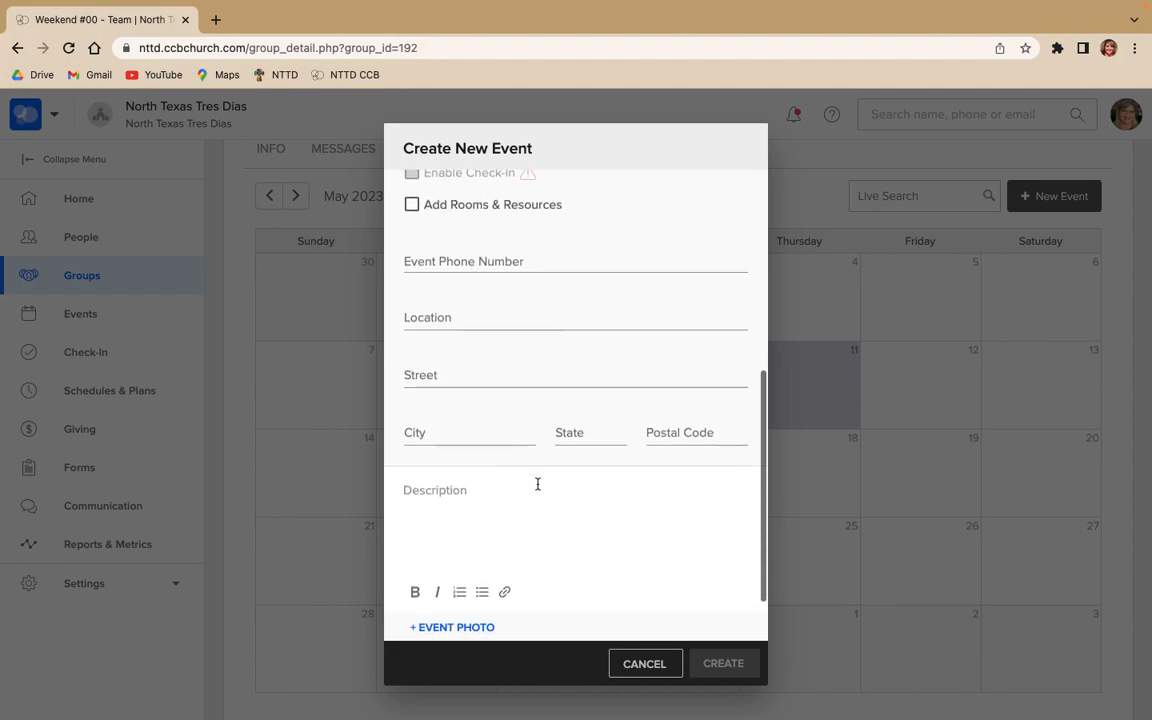
{"action": "scroll", "coordinate": [537, 484], "scroll_direction": "up", "scroll_amount": 6}
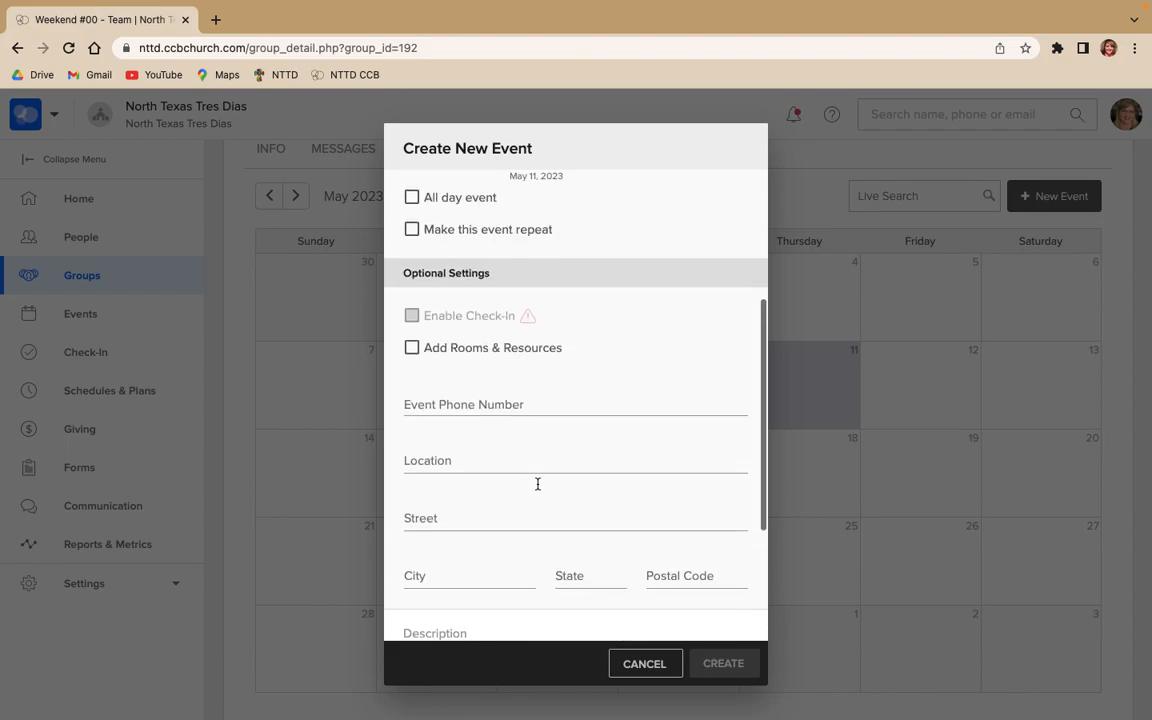
{"action": "scroll", "coordinate": [537, 484], "scroll_direction": "up", "scroll_amount": 5}
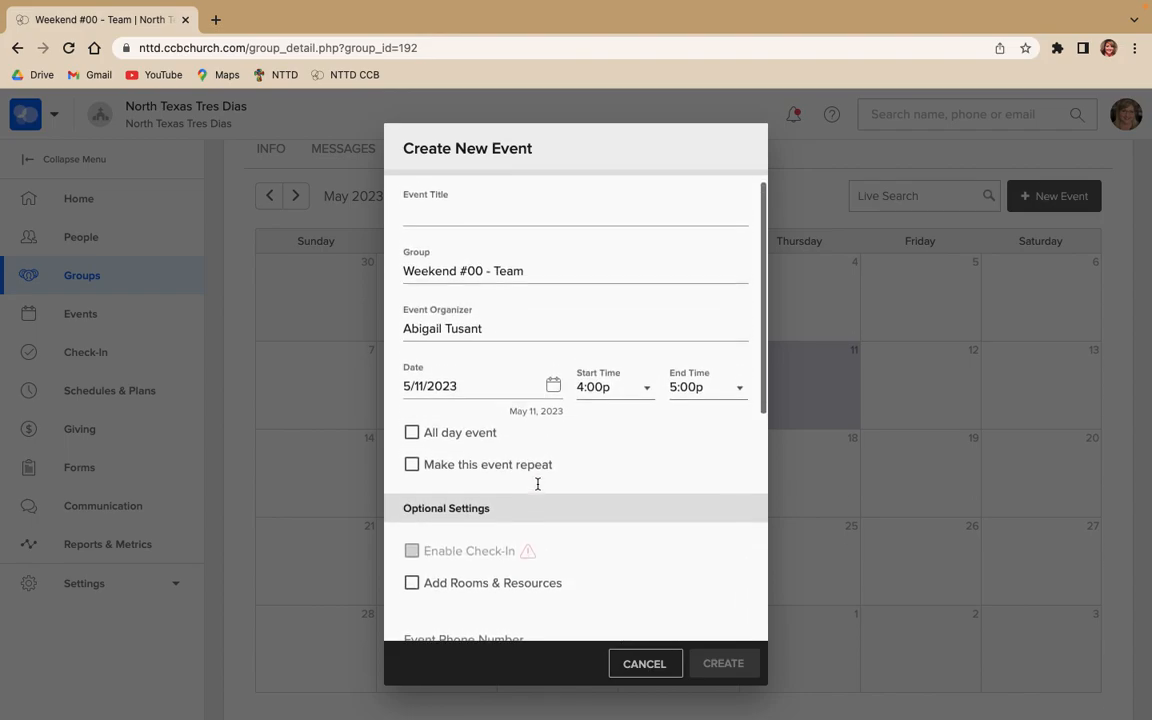
{"action": "scroll", "coordinate": [537, 484], "scroll_direction": "up", "scroll_amount": 1}
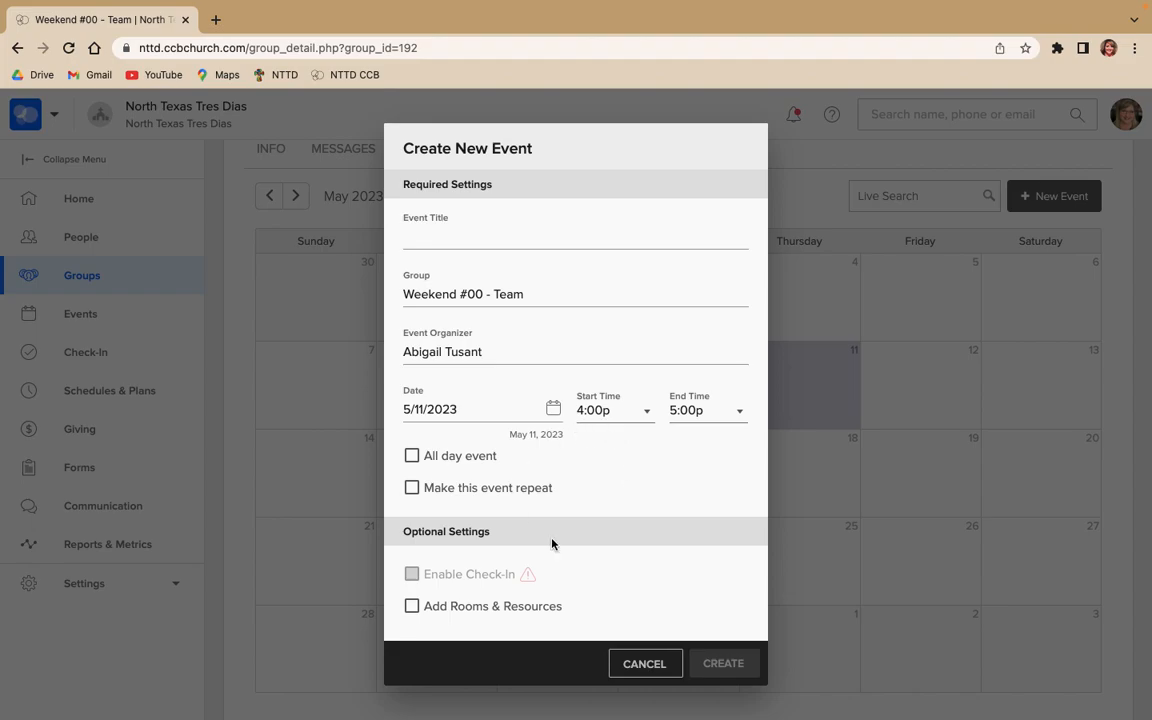
{"action": "scroll", "coordinate": [586, 527], "scroll_direction": "down", "scroll_amount": 2}
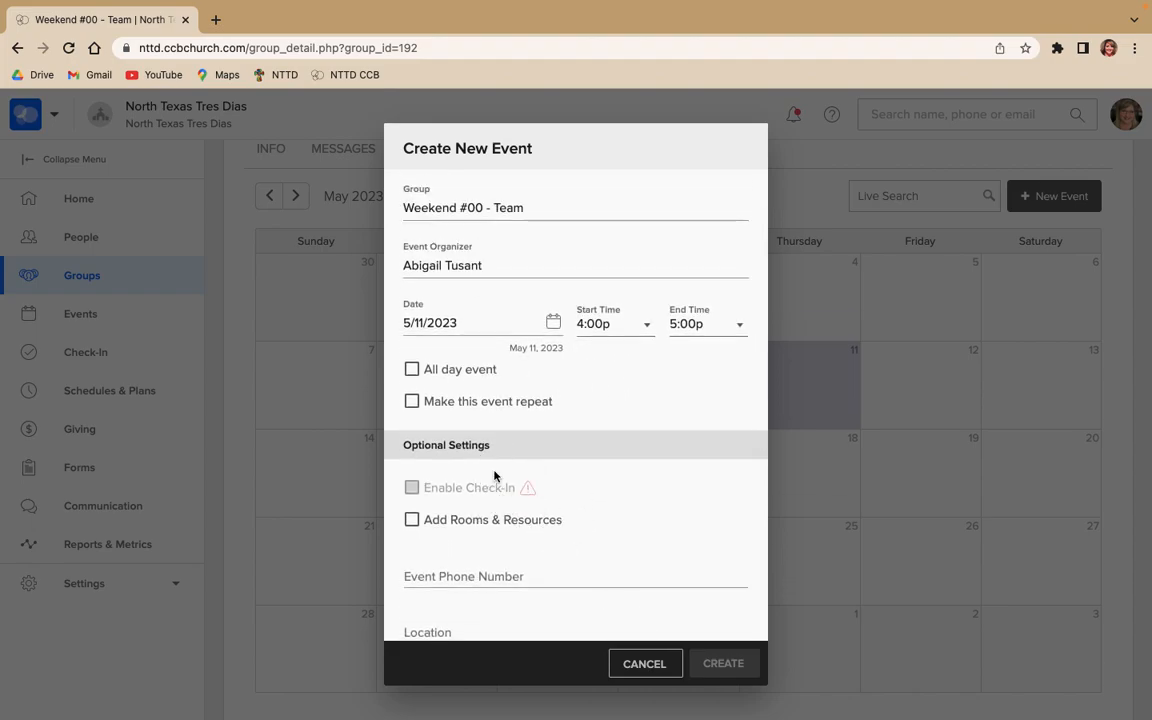
{"action": "left_click", "coordinate": [643, 663]}
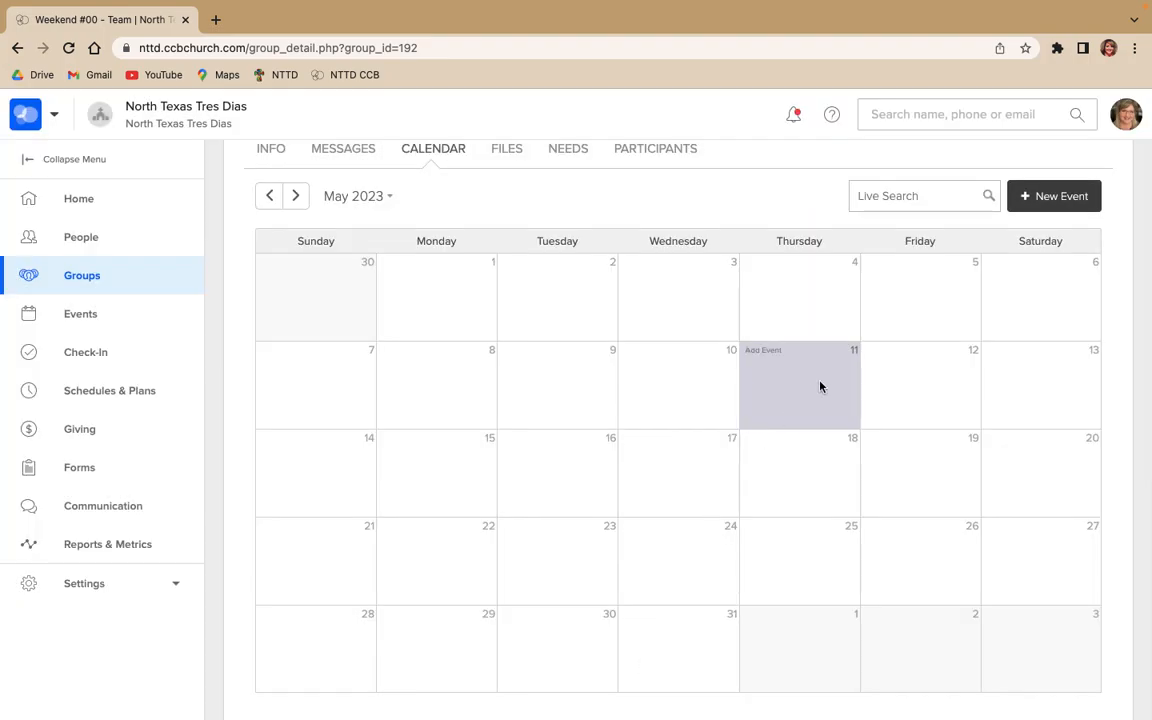
Open the group's files and examine the file upload options without uploading anything
{"action": "scroll", "coordinate": [632, 224], "scroll_direction": "up", "scroll_amount": 1}
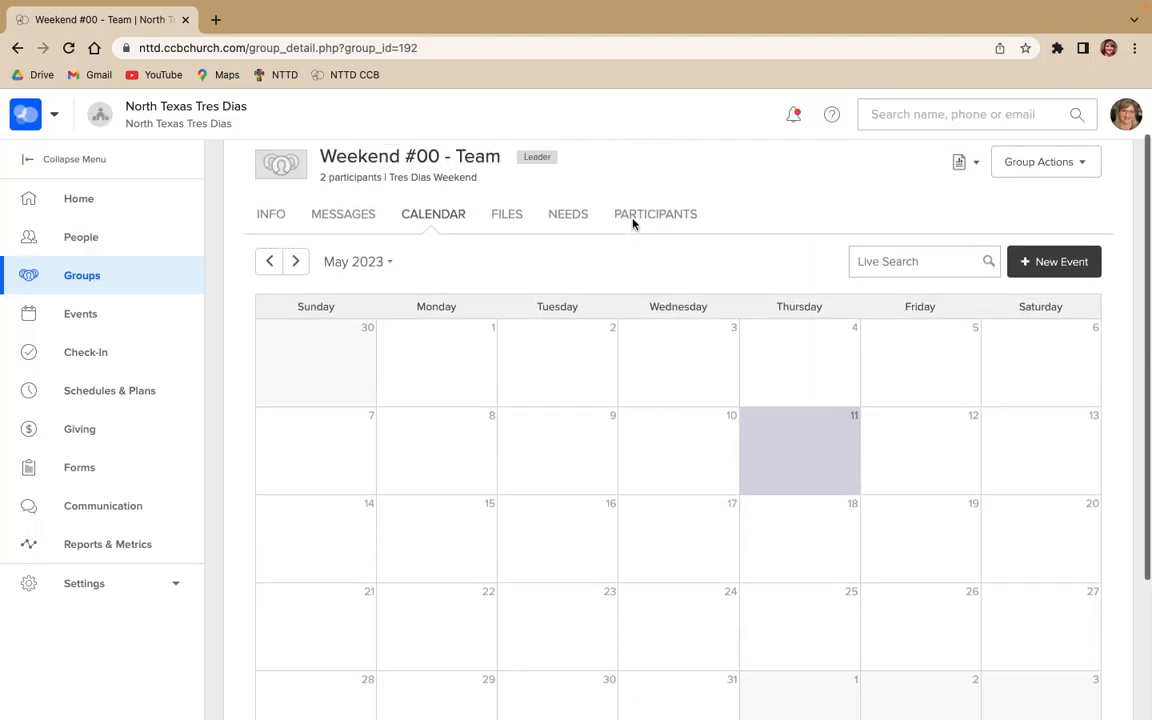
{"action": "left_click", "coordinate": [511, 220]}
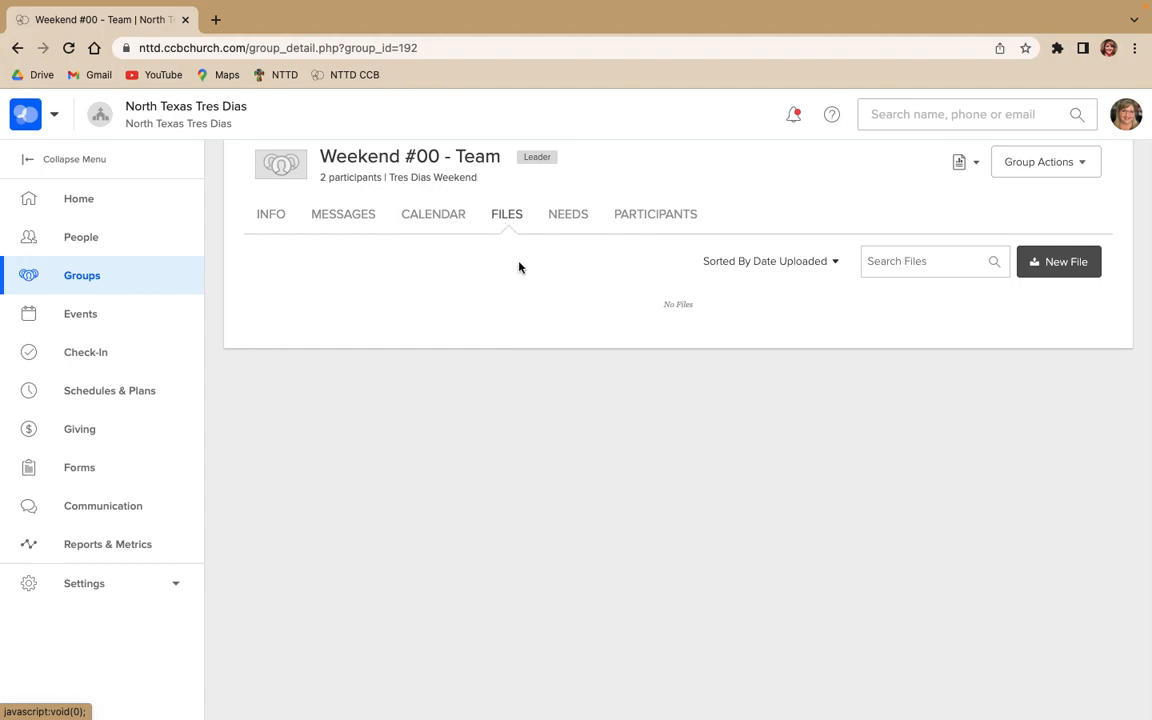
{"action": "left_click", "coordinate": [1071, 275]}
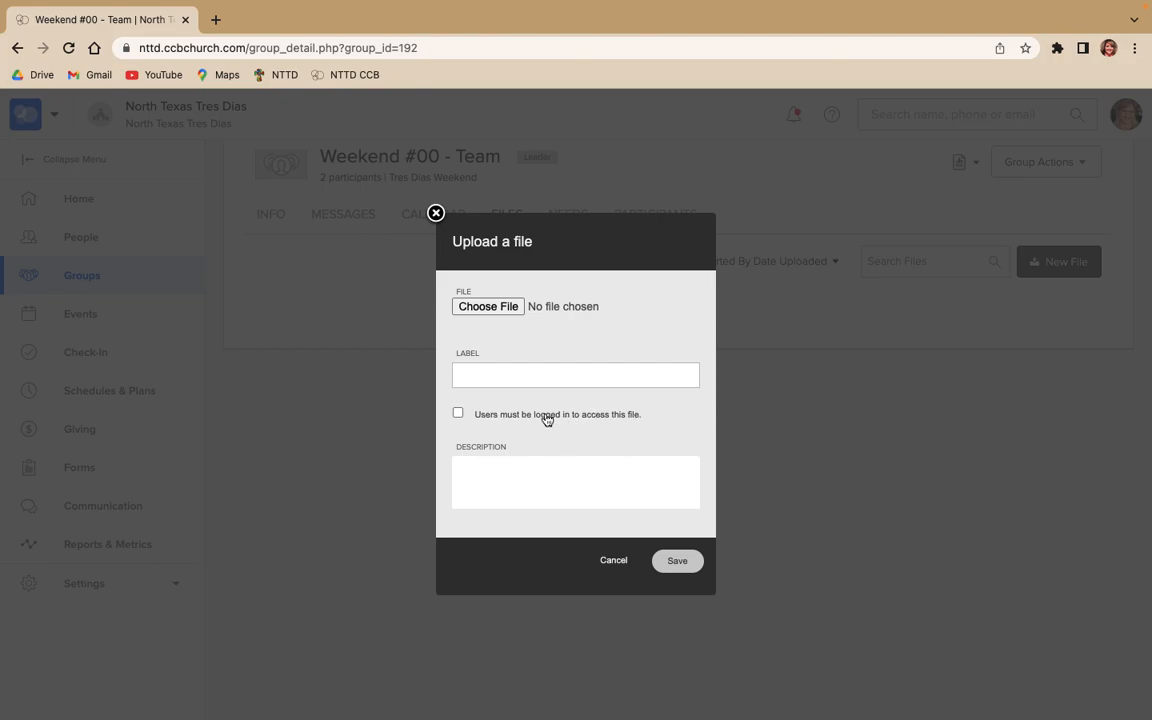
{"action": "left_click", "coordinate": [612, 561]}
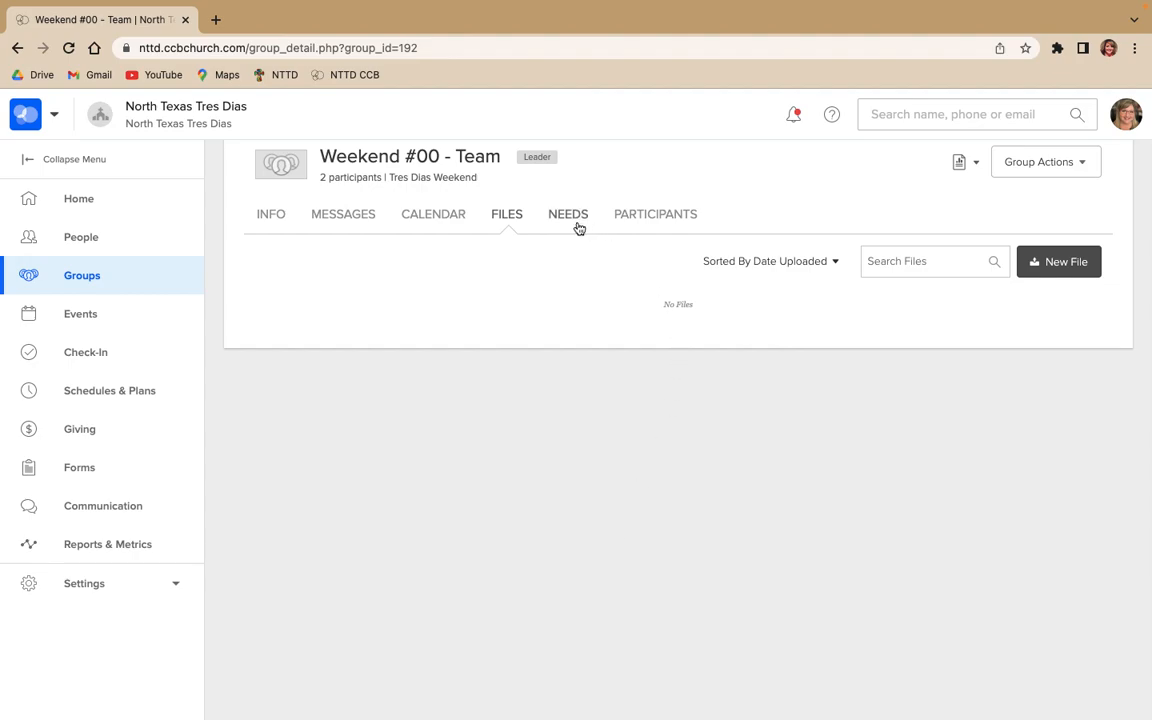
Start a new need for the group and examine its title, description, coordinator and public list fields without filling them in
{"action": "left_click", "coordinate": [568, 221]}
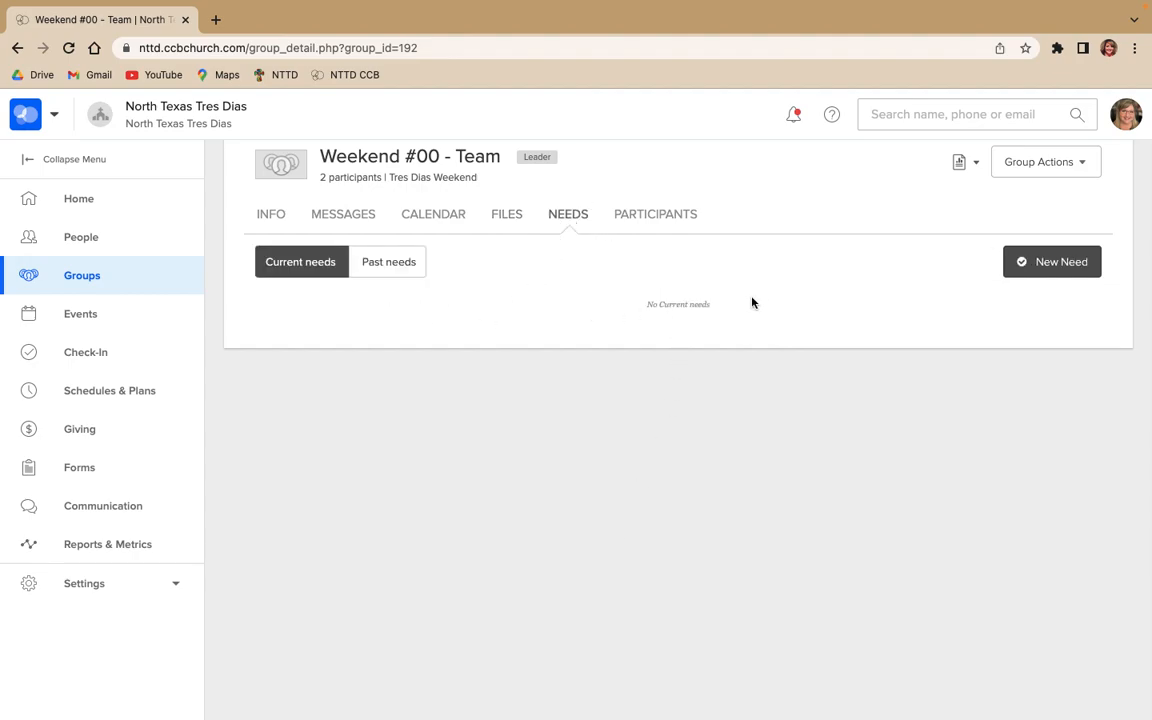
{"action": "left_click", "coordinate": [1047, 272]}
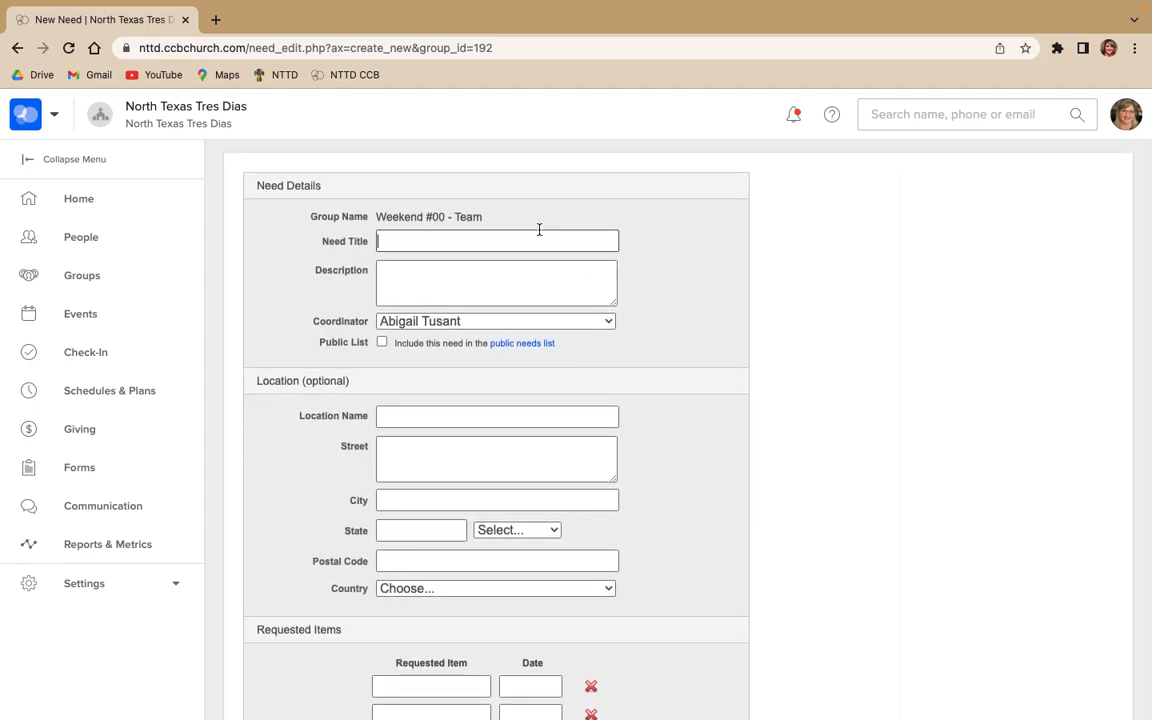
{"action": "left_click", "coordinate": [410, 240]}
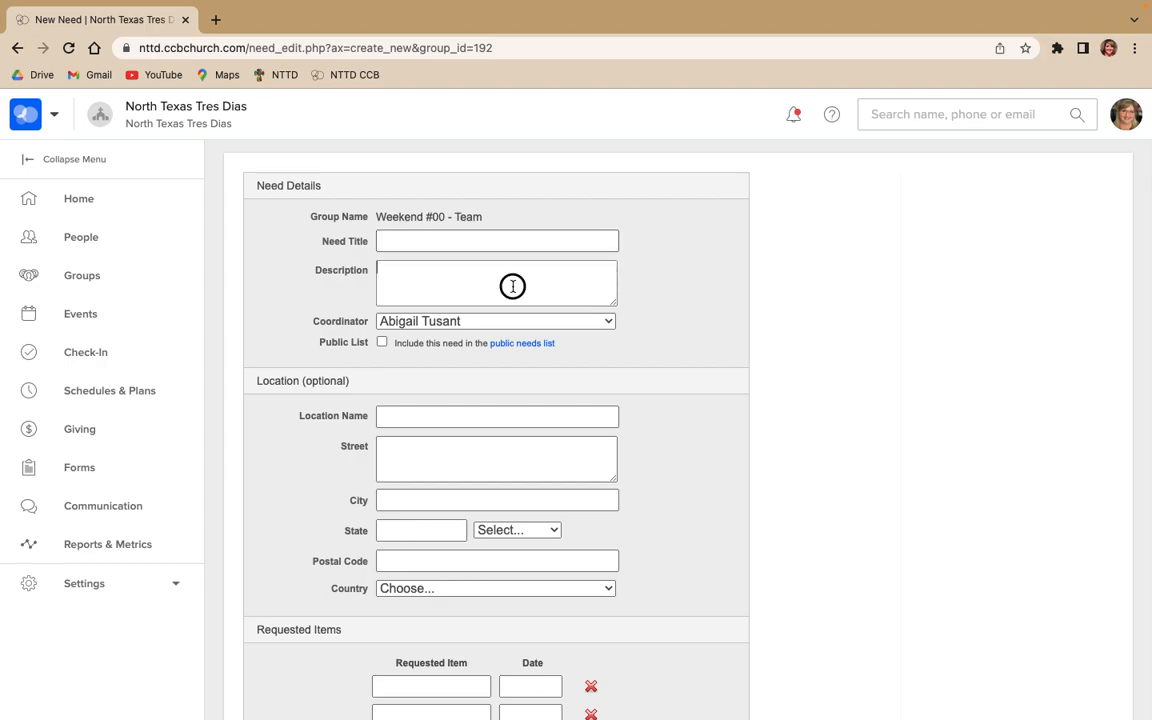
{"action": "scroll", "coordinate": [515, 280], "scroll_direction": "down", "scroll_amount": 1}
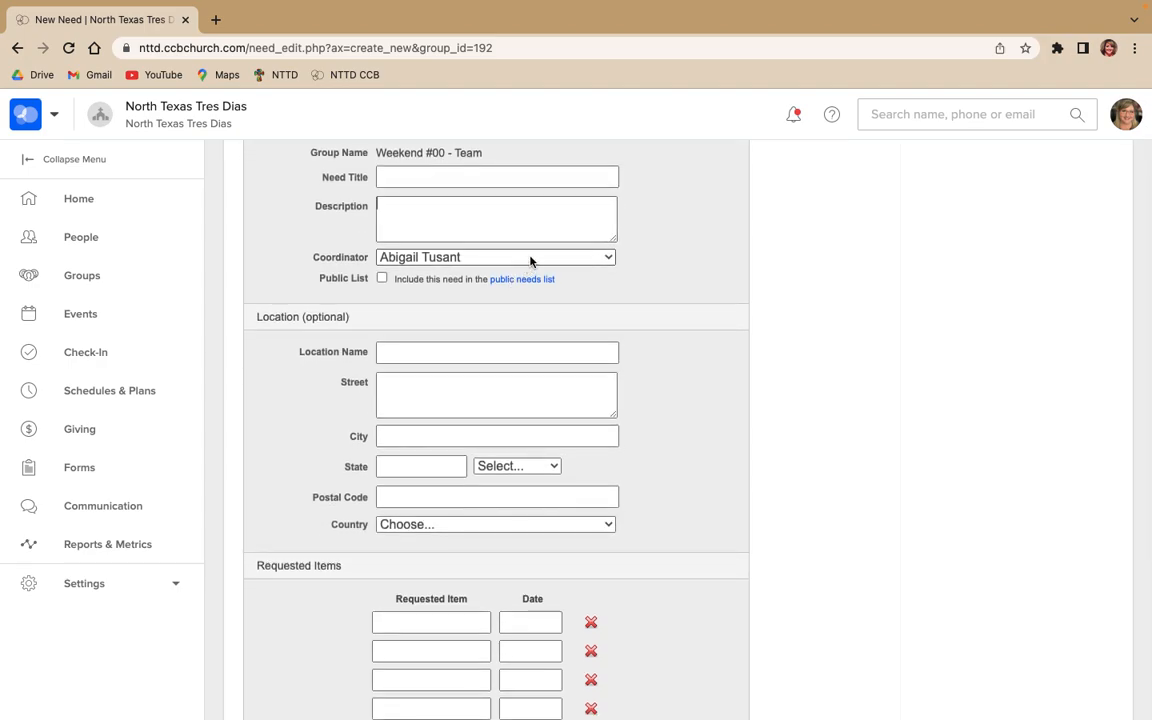
{"action": "left_click", "coordinate": [532, 258]}
{"action": "left_click", "coordinate": [661, 258]}
{"action": "scroll", "coordinate": [598, 291], "scroll_direction": "down", "scroll_amount": 1}
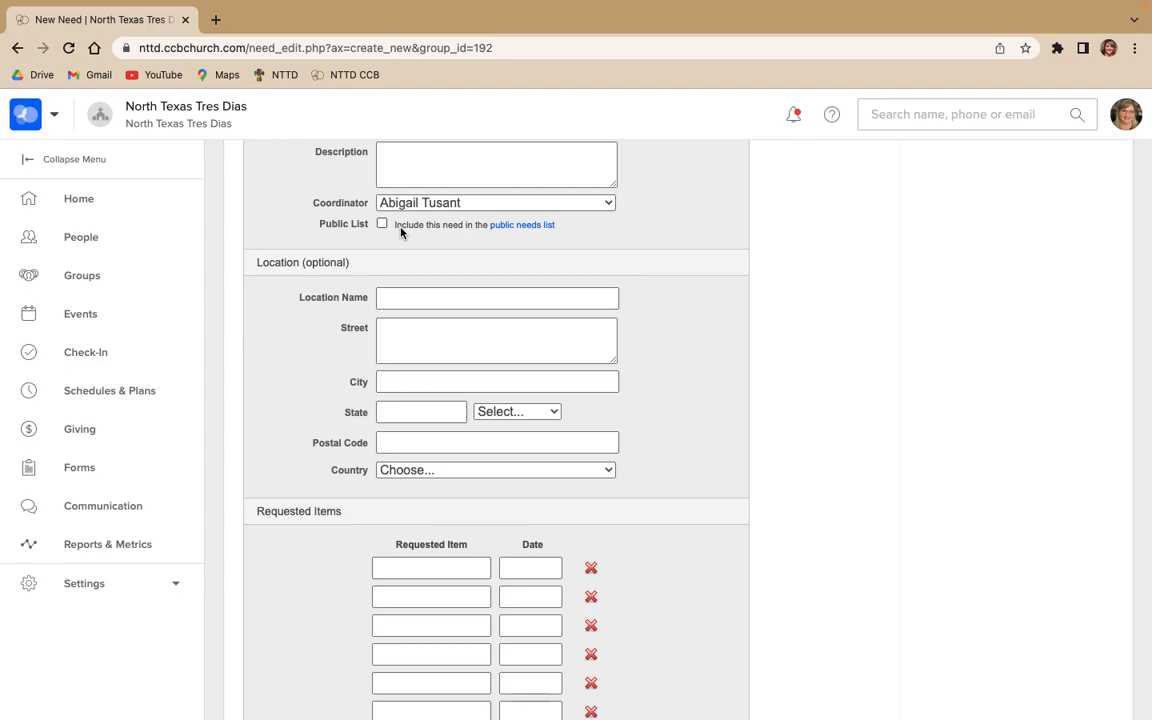
Examine the new need's location and requested item fields, including the date picker, and leave the form without saving
{"action": "scroll", "coordinate": [432, 249], "scroll_direction": "down", "scroll_amount": 2}
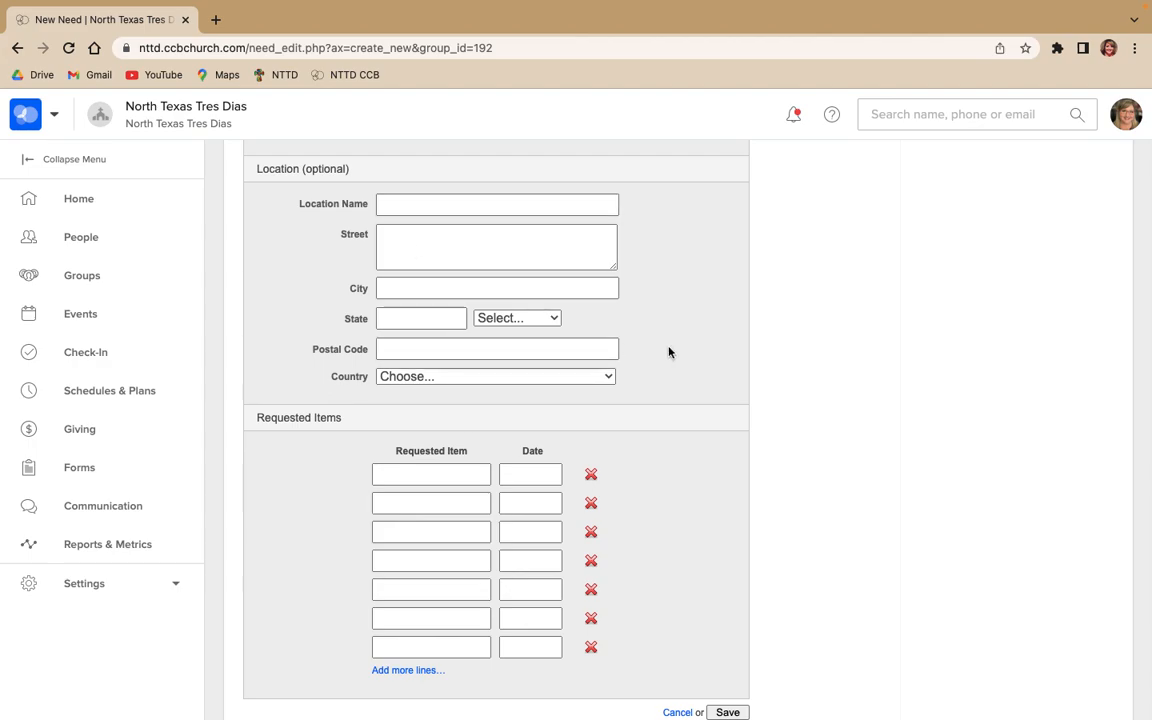
{"action": "scroll", "coordinate": [671, 352], "scroll_direction": "down", "scroll_amount": 2}
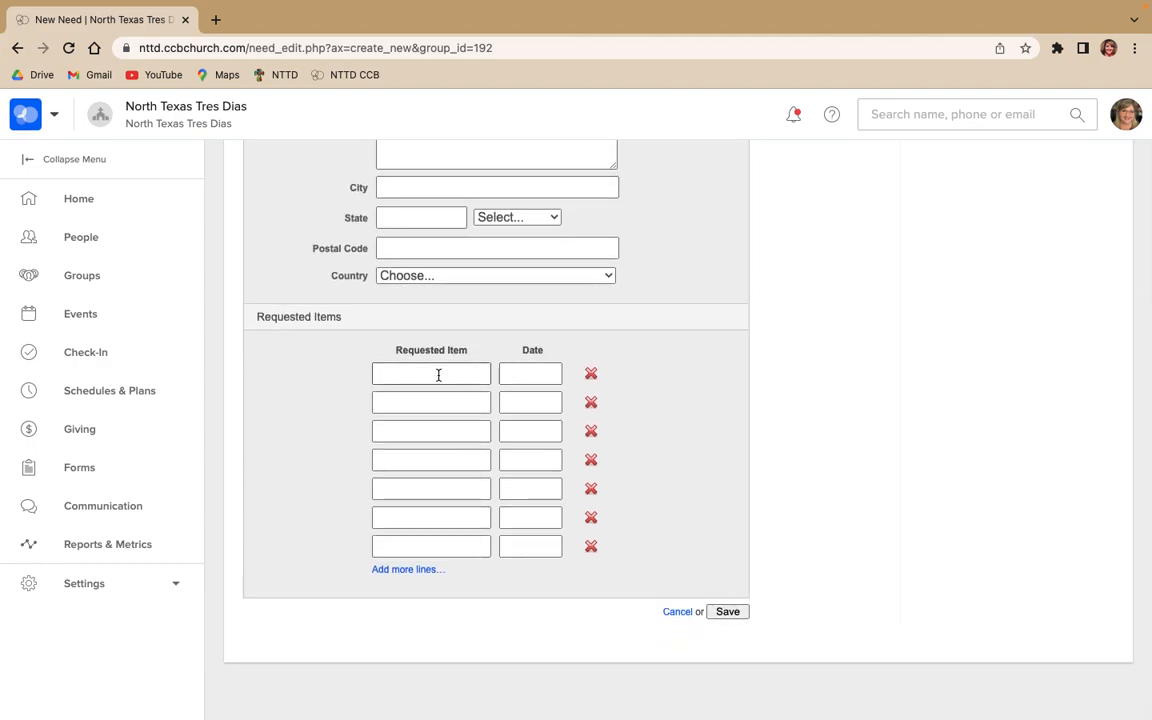
{"action": "left_click", "coordinate": [519, 375]}
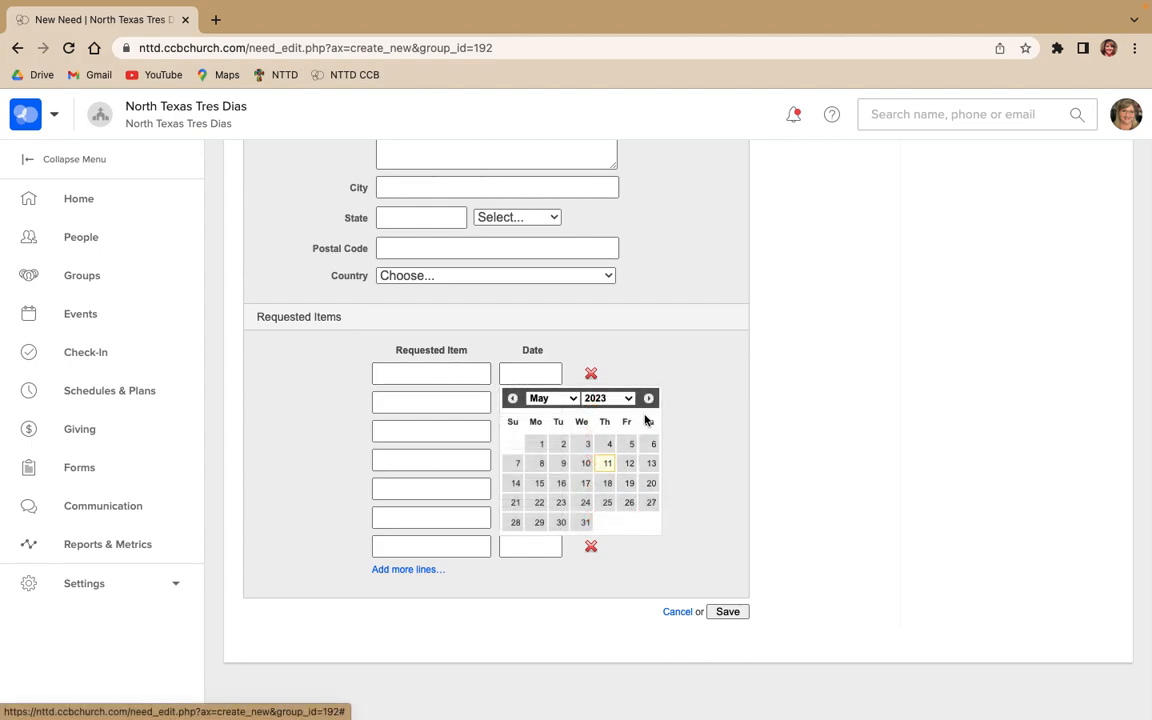
{"action": "left_click", "coordinate": [454, 375]}
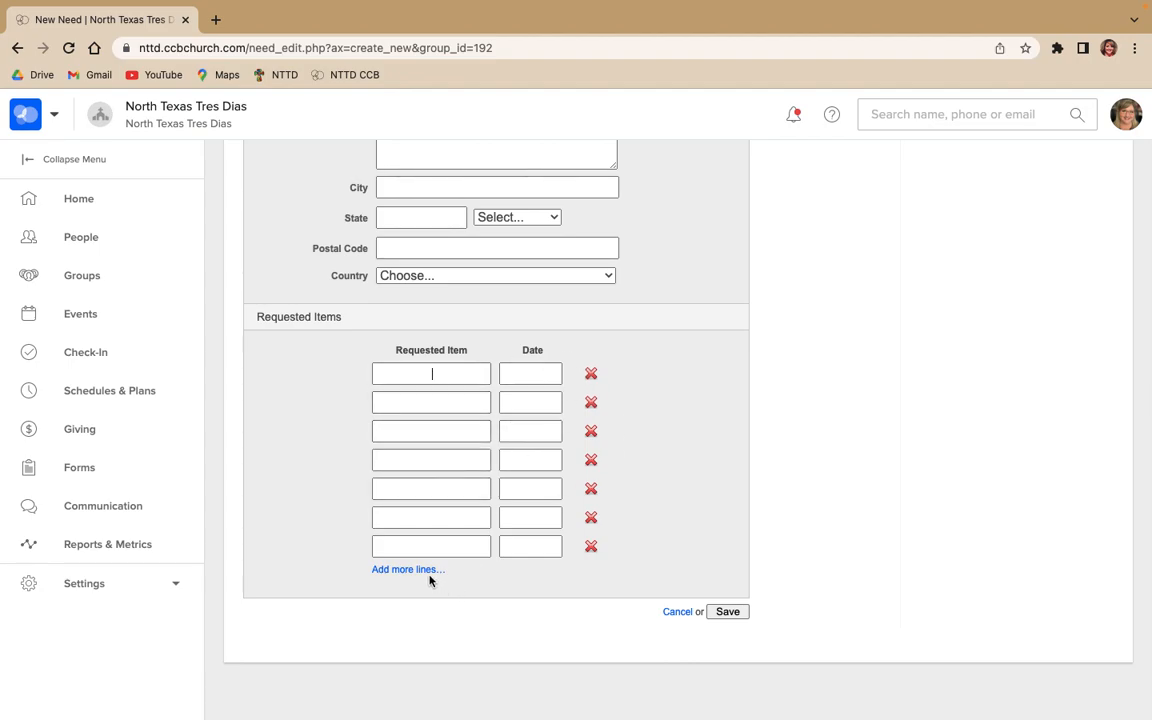
{"action": "left_click", "coordinate": [678, 614]}
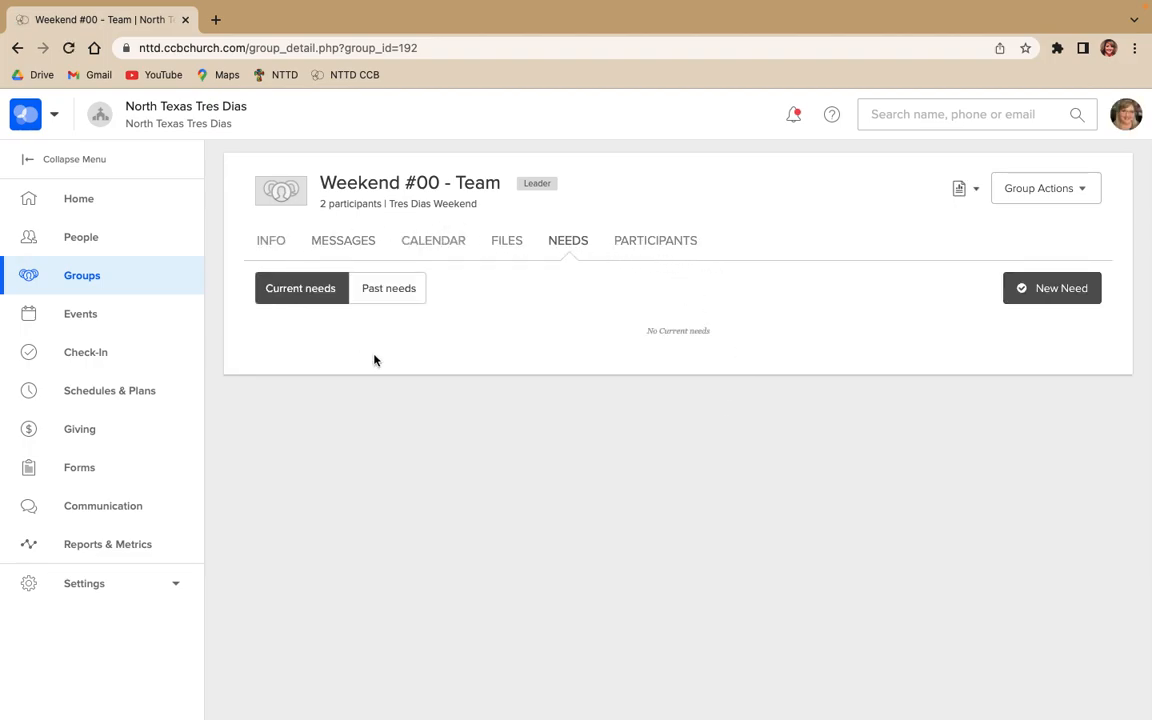
Return to the group's general information and examine the reports available for group participants and for events and attendance without running one
{"action": "left_click", "coordinate": [272, 242]}
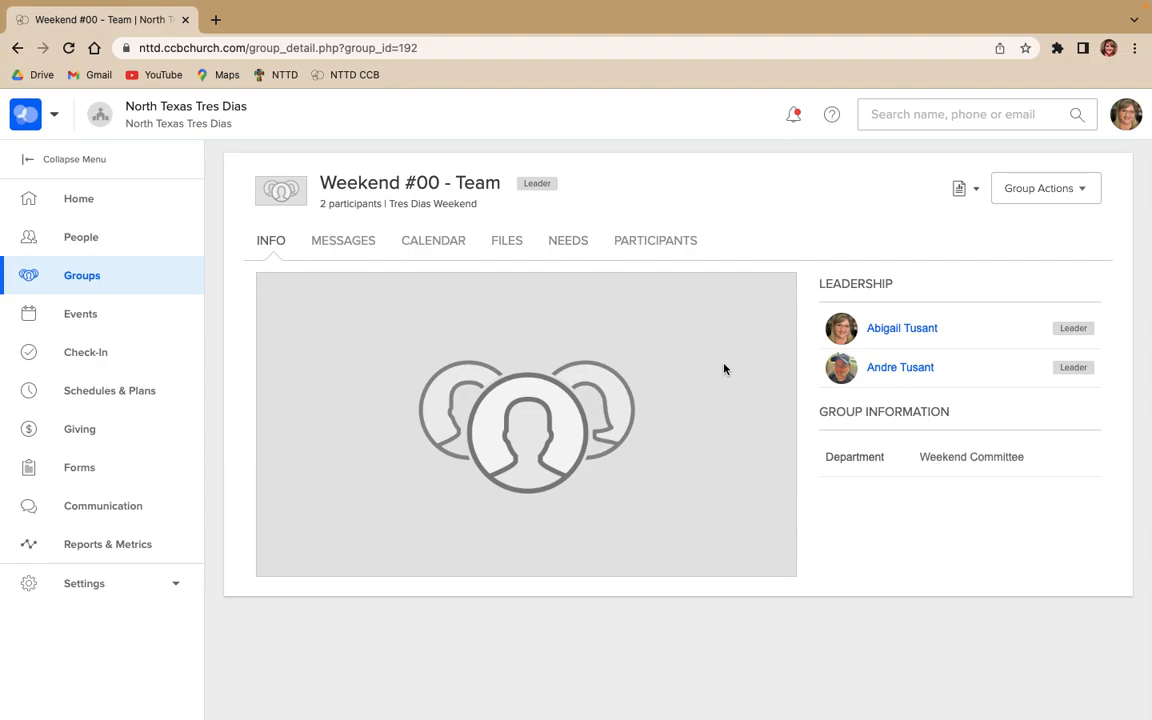
{"action": "left_click", "coordinate": [975, 190]}
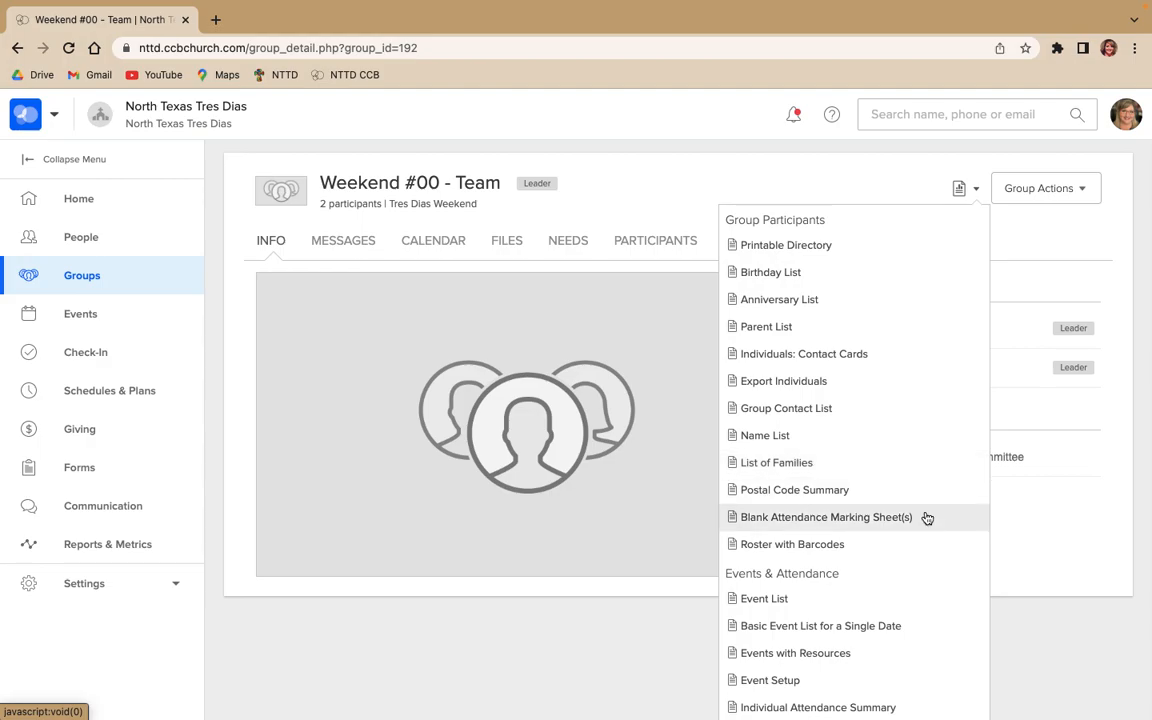
{"action": "scroll", "coordinate": [913, 594], "scroll_direction": "down", "scroll_amount": 2}
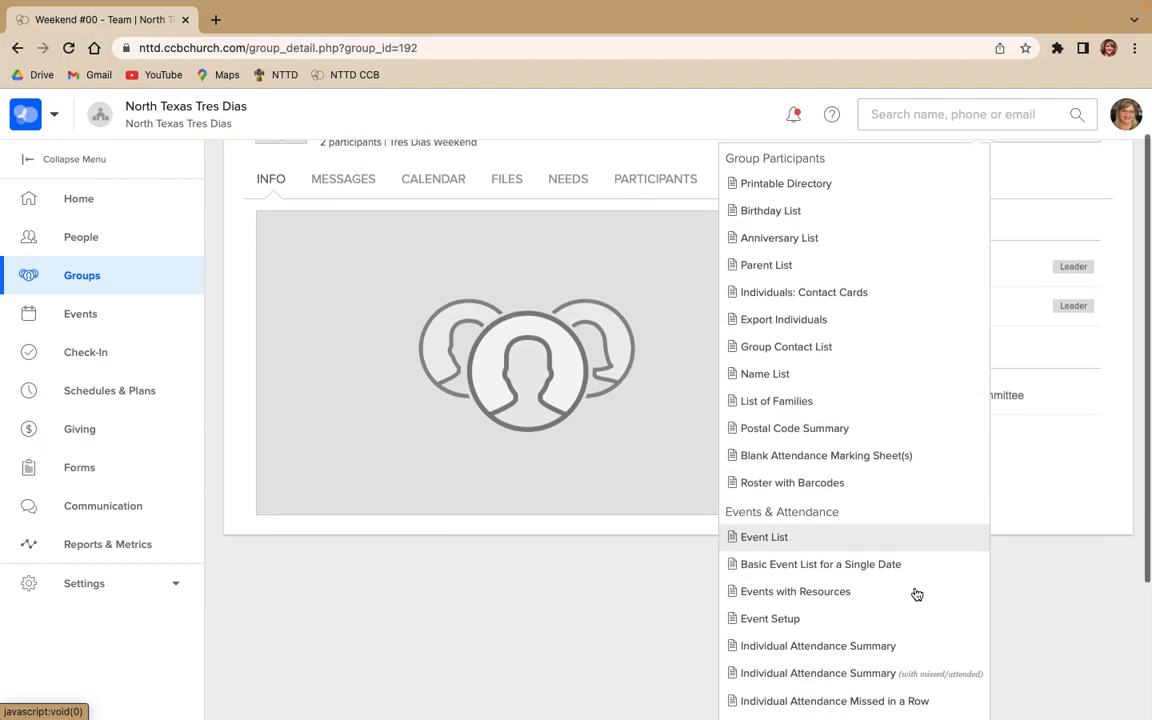
{"action": "scroll", "coordinate": [916, 594], "scroll_direction": "down", "scroll_amount": 4}
{"action": "scroll", "coordinate": [916, 594], "scroll_direction": "up", "scroll_amount": 6}
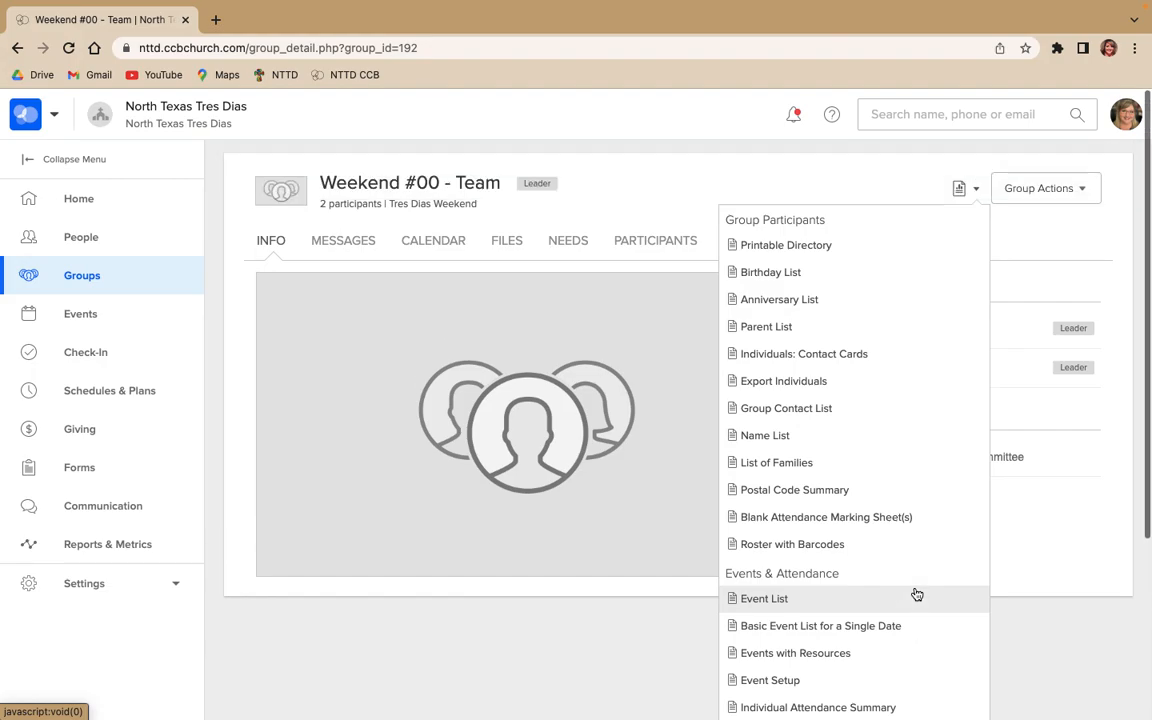
{"action": "left_click", "coordinate": [985, 189]}
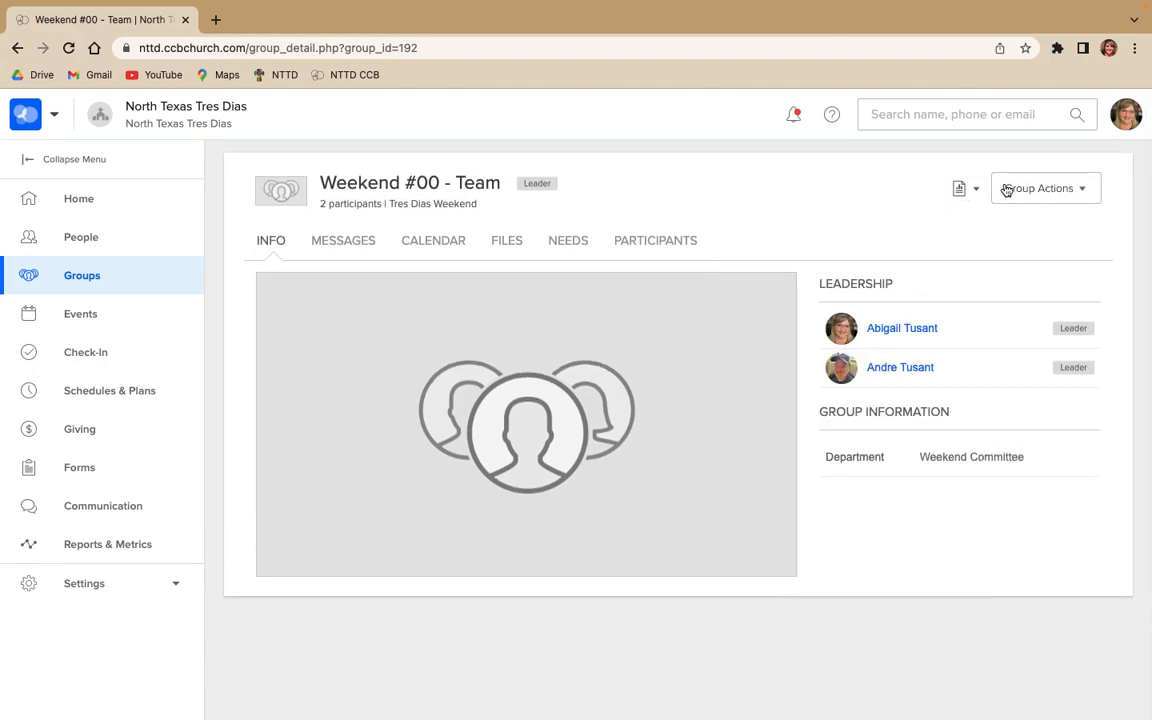
Examine the actions available for the group and the Twext message form, leaving without sending a message
{"action": "left_click", "coordinate": [1038, 198]}
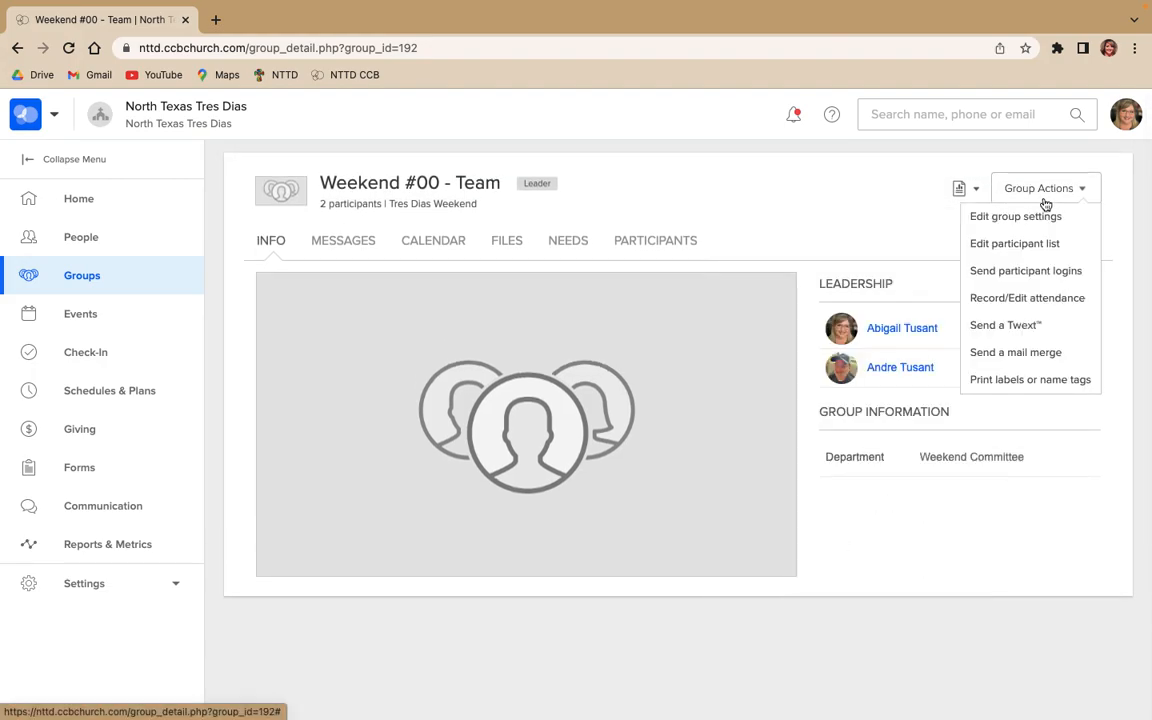
{"action": "left_click", "coordinate": [1062, 331]}
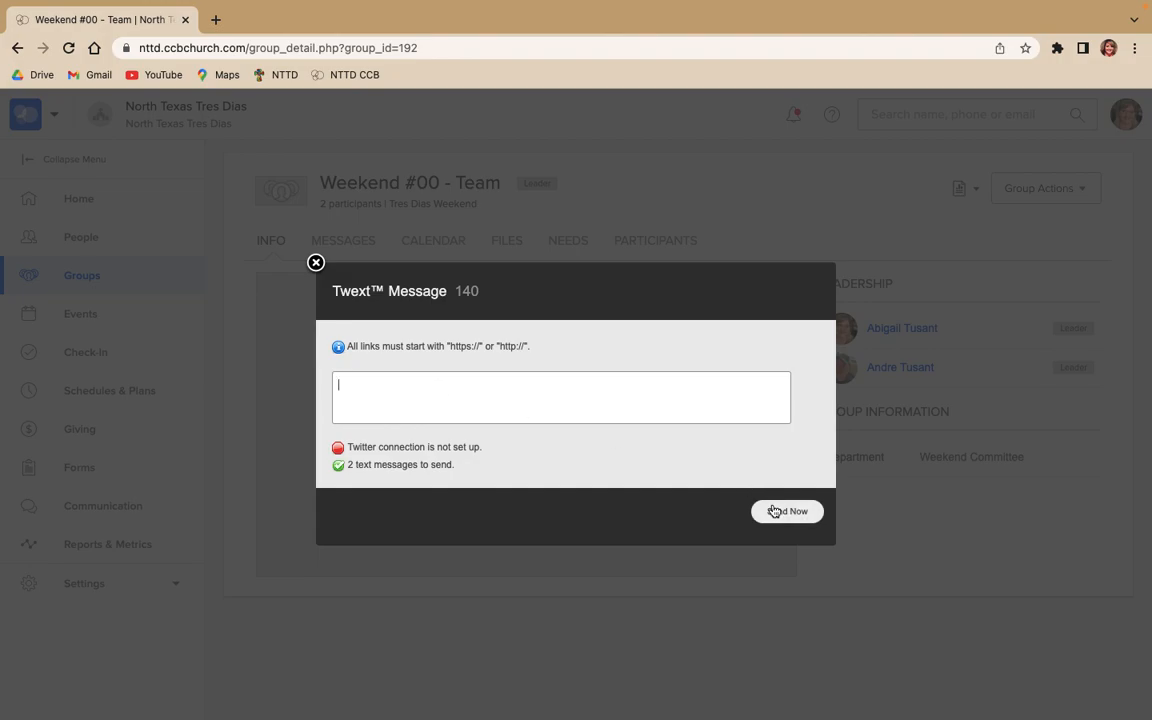
{"action": "left_click", "coordinate": [316, 262]}
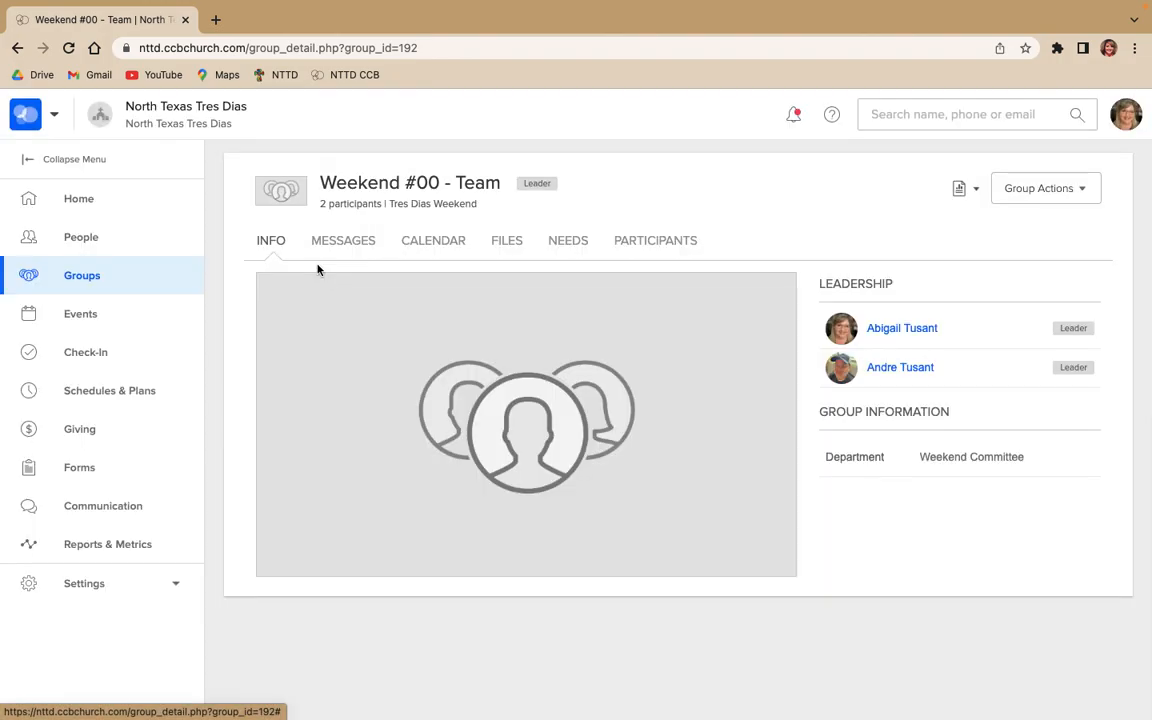
{"action": "left_click", "coordinate": [1053, 198]}
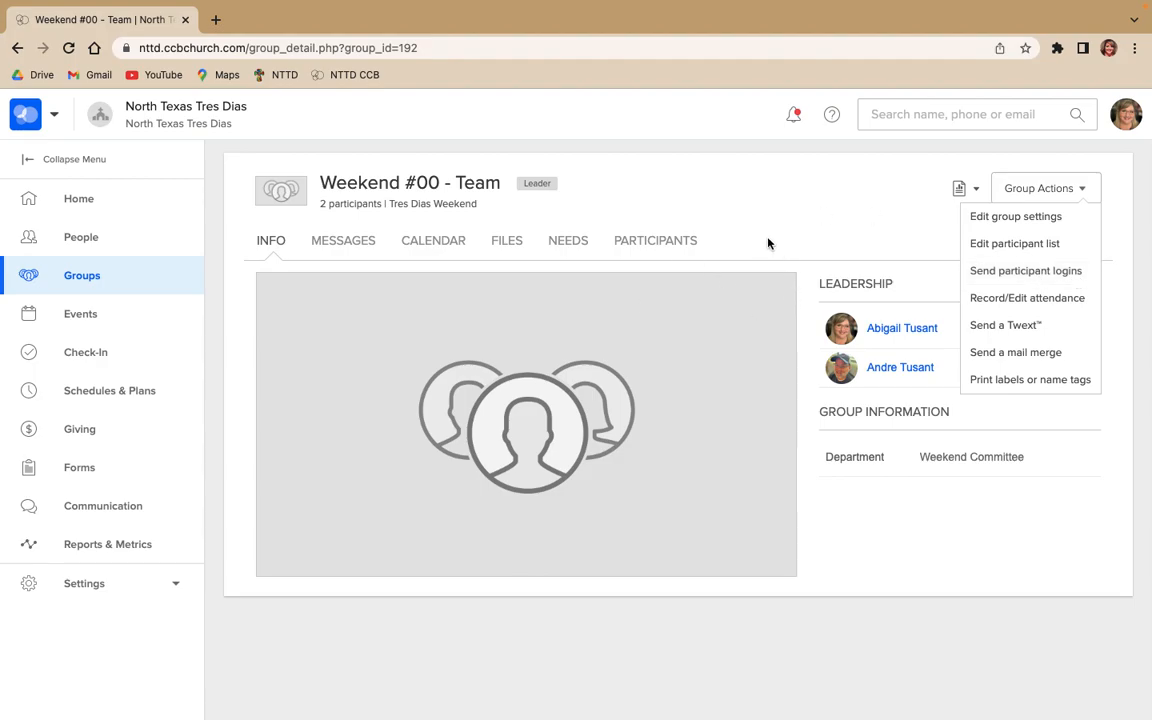
{"action": "left_click", "coordinate": [863, 224]}
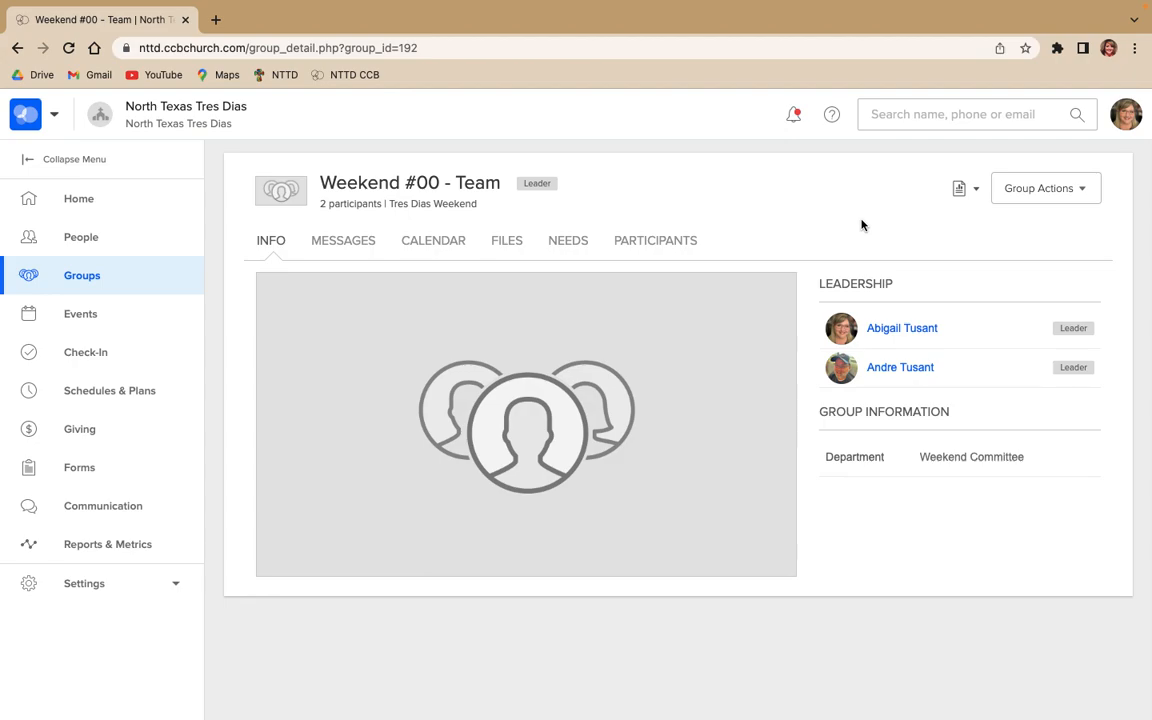